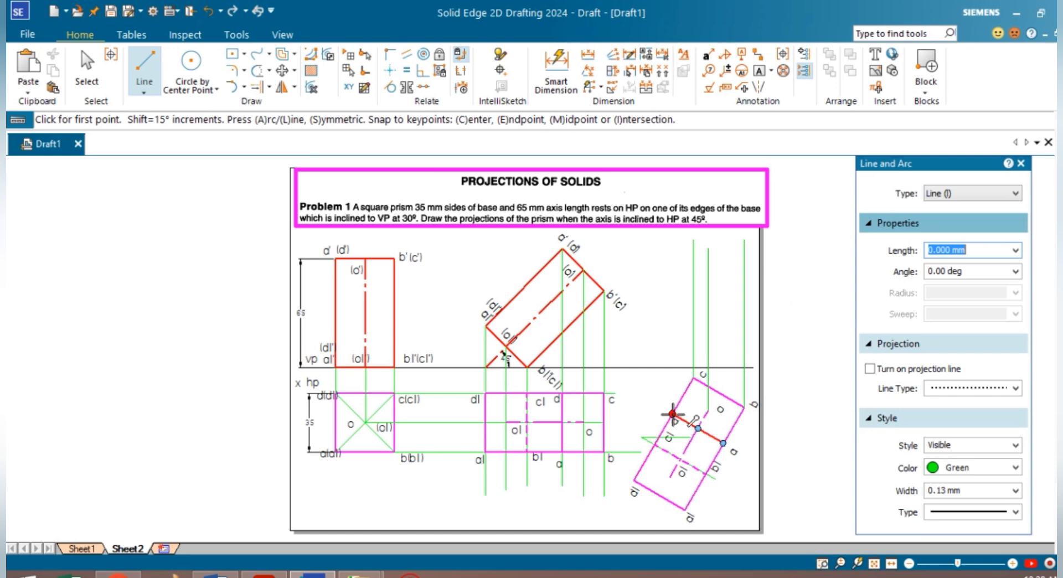
# Draw vertical green projectors upward from corners d and a of the tilted top view, extending well above the VP/HP reference line.
pyautogui.click(672, 414)
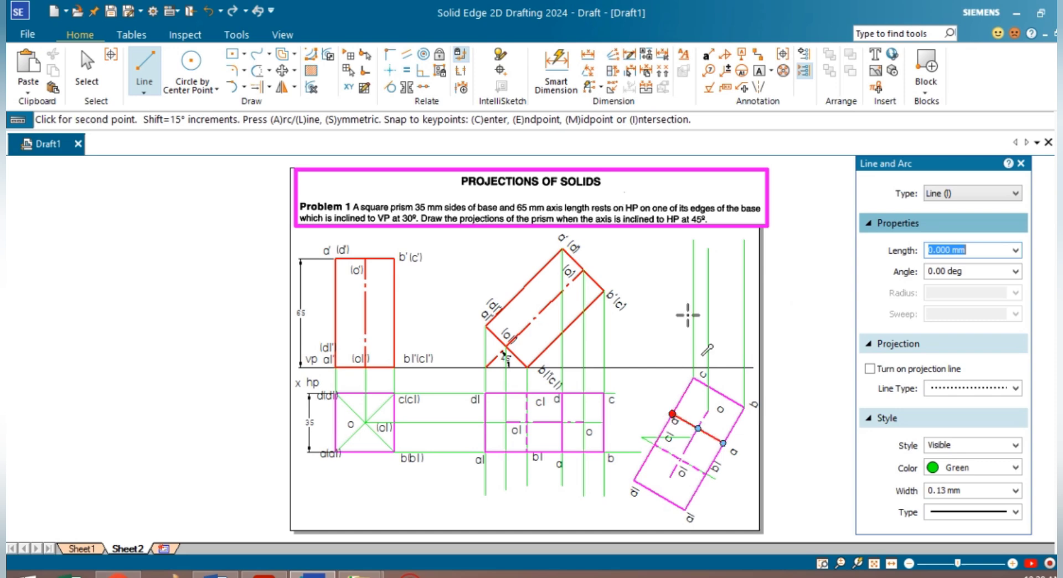
pyautogui.click(669, 239)
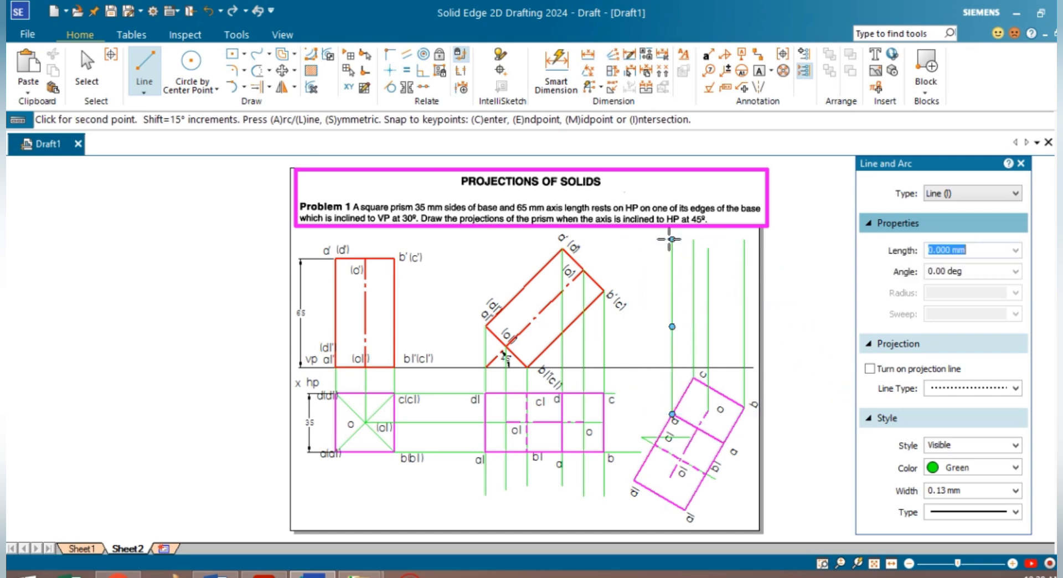
pyautogui.click(722, 442)
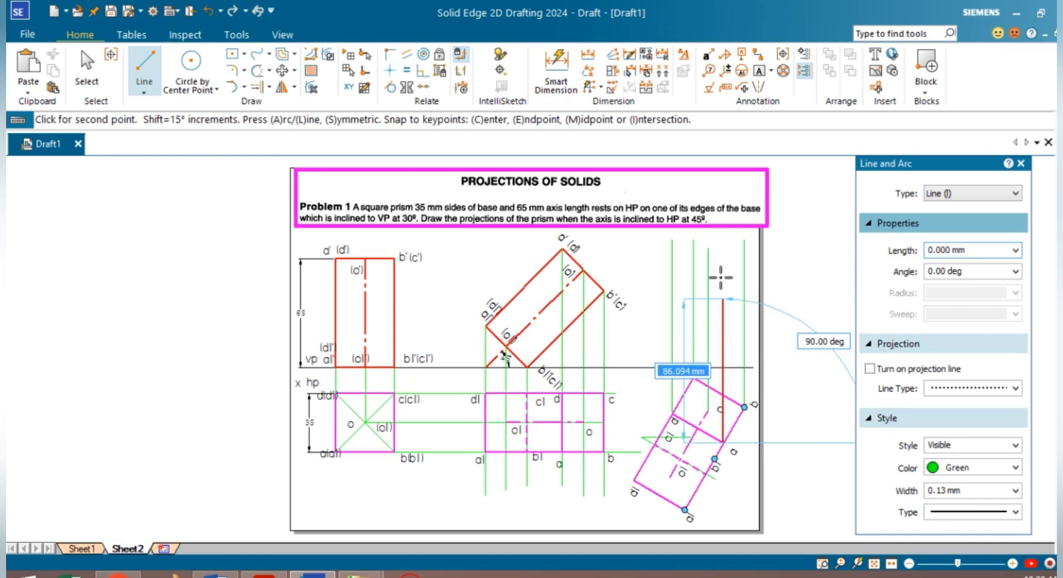
pyautogui.click(720, 237)
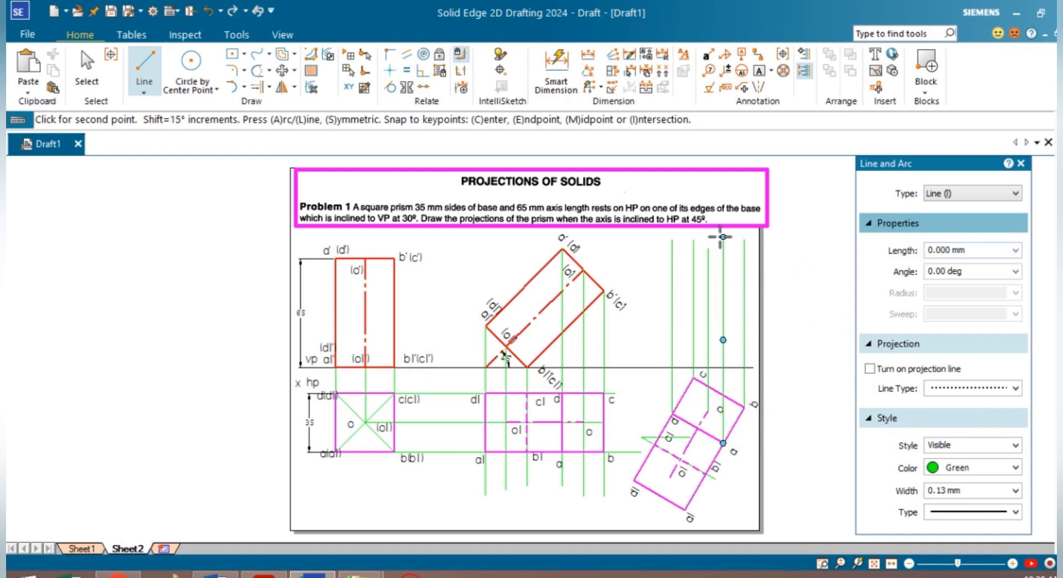
# Draw horizontal projectors from b'(c'), o' and a'(d') of the inclined front view across the vertical projectors of the tilted top view.
pyautogui.click(603, 290)
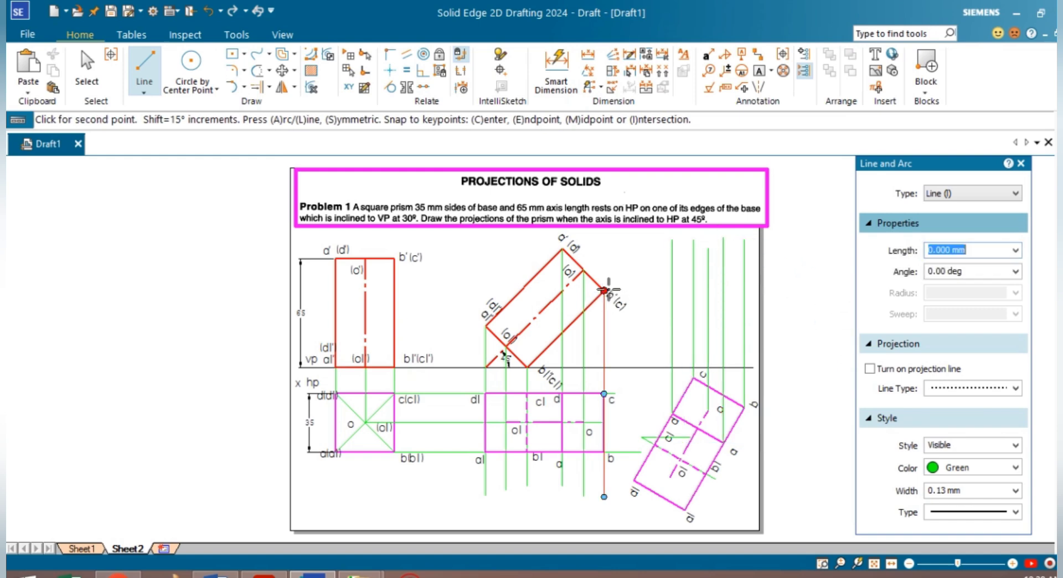
pyautogui.click(743, 290)
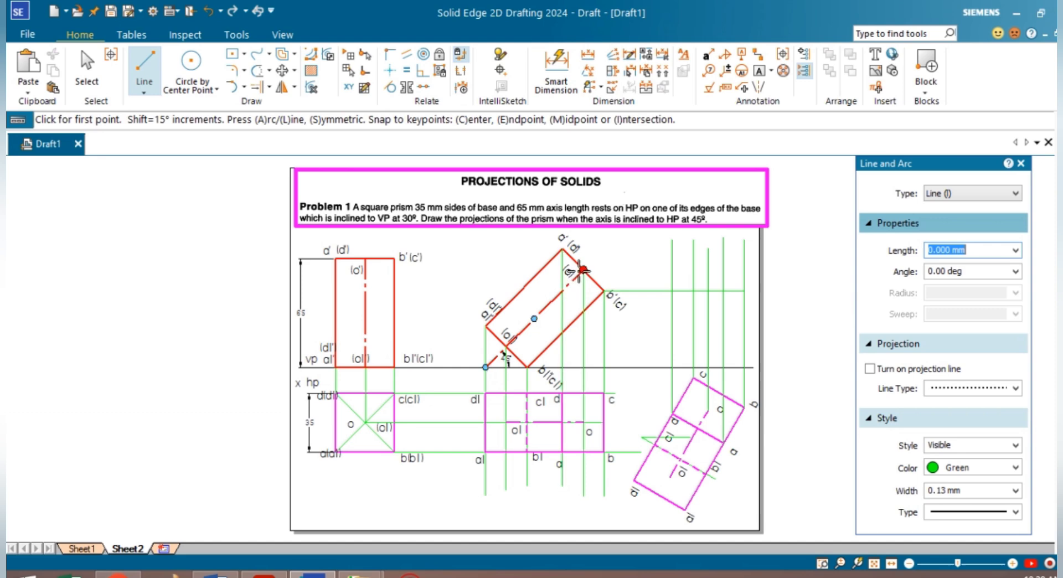
pyautogui.click(583, 269)
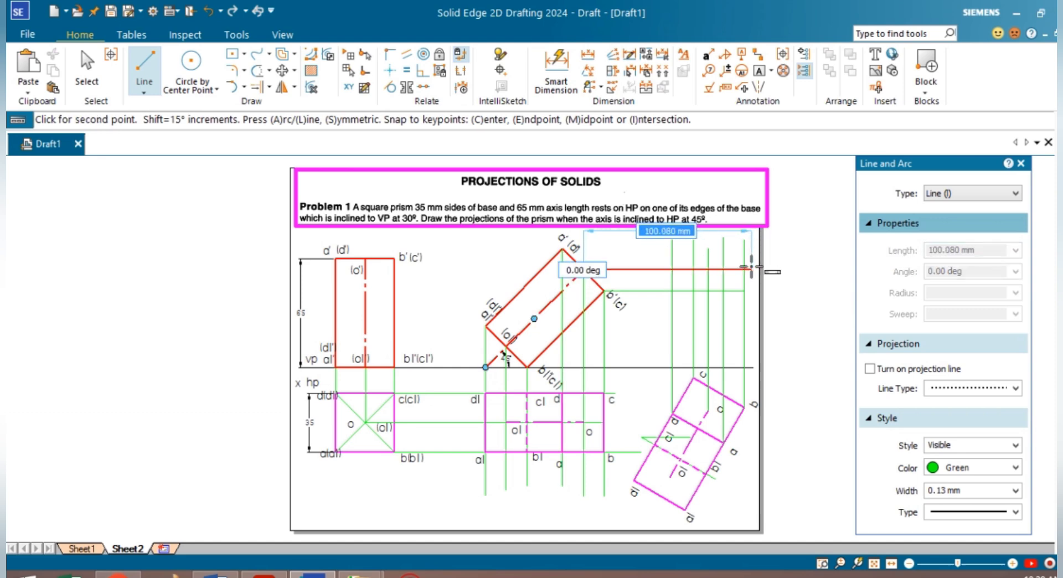
pyautogui.click(751, 268)
pyautogui.click(584, 247)
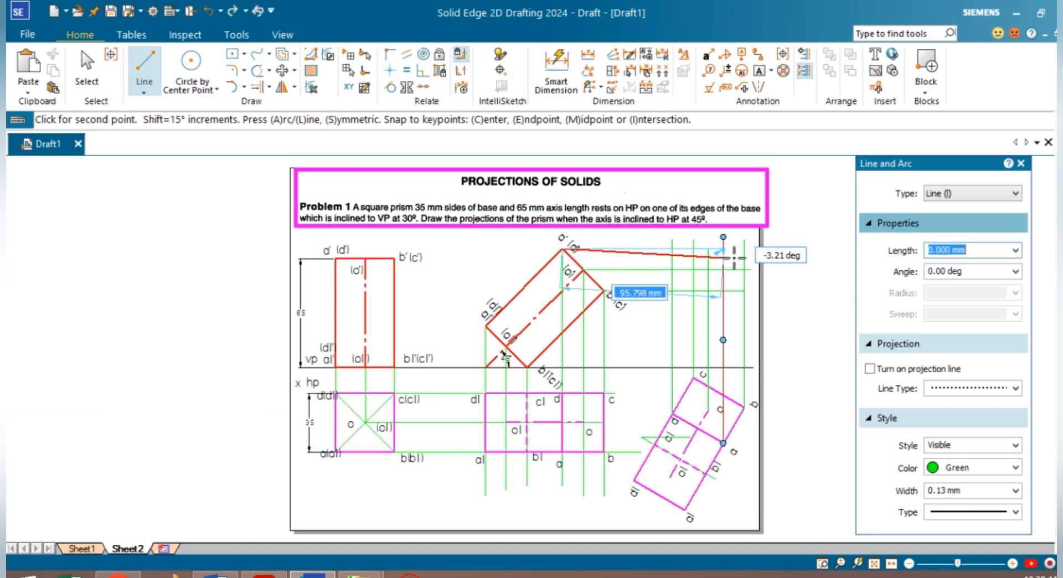
pyautogui.click(751, 247)
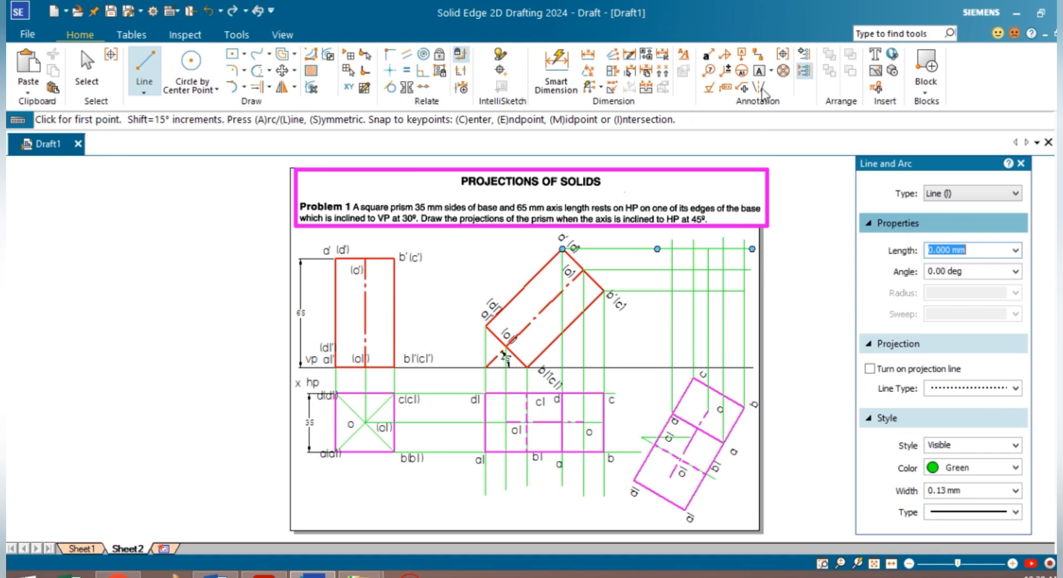
pyautogui.press('Escape')
# Label the projector intersections of the final front view's upper end with the texts c', b', d', a' and o'.
pyautogui.click(759, 71)
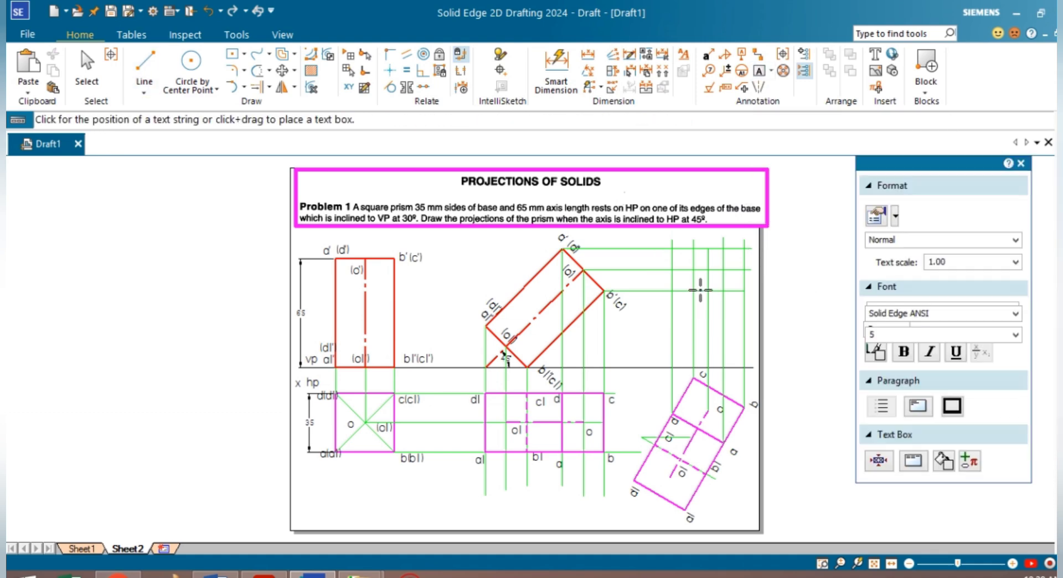
pyautogui.click(697, 278)
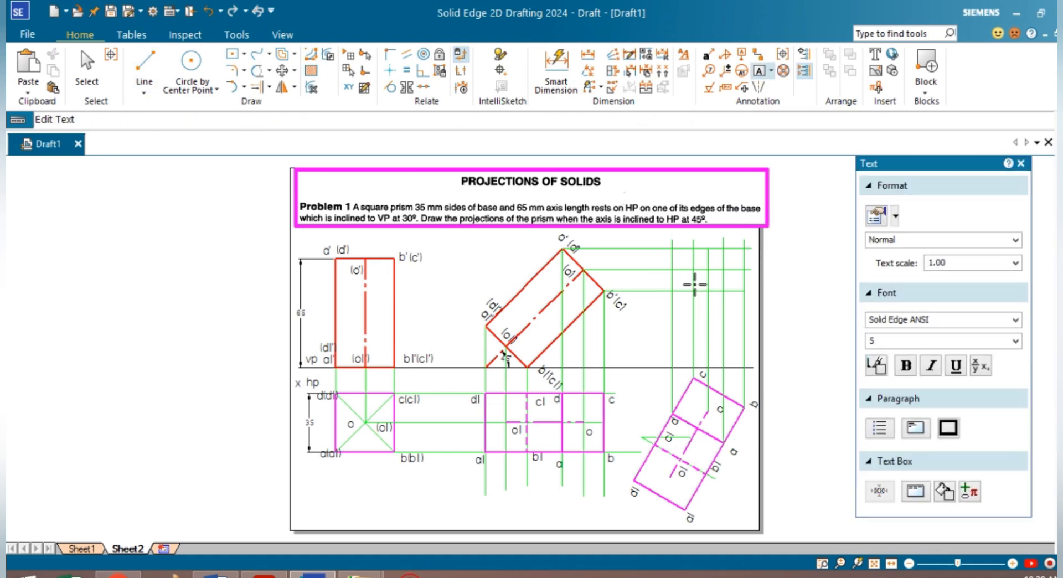
pyautogui.click(745, 279)
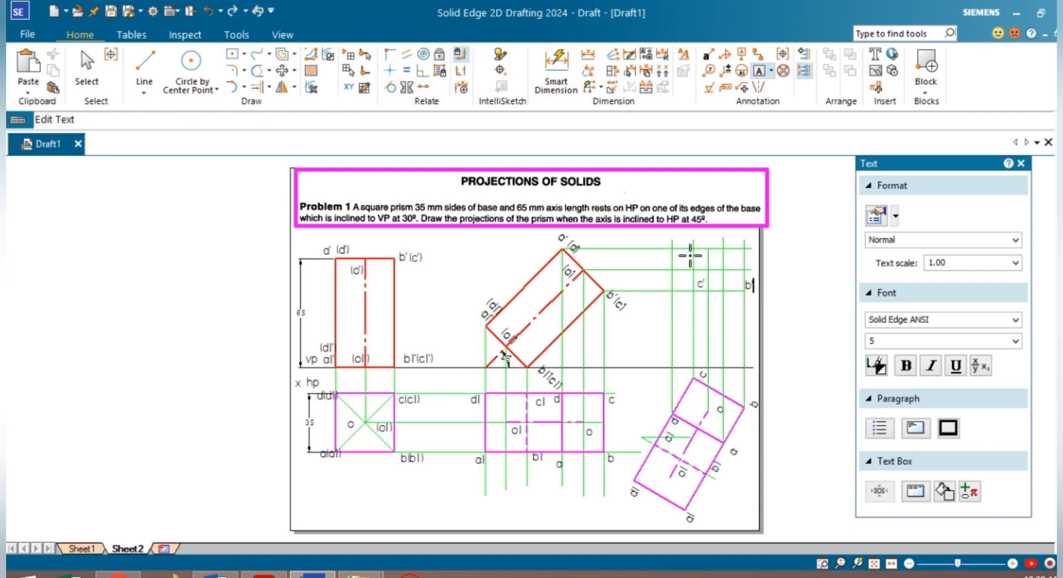
pyautogui.click(674, 235)
pyautogui.write("'")
pyautogui.click(715, 255)
# Draw vertical green projectors from corners c1 and b1 of the tilted top view up to the VP/HP reference line.
pyautogui.click(144, 69)
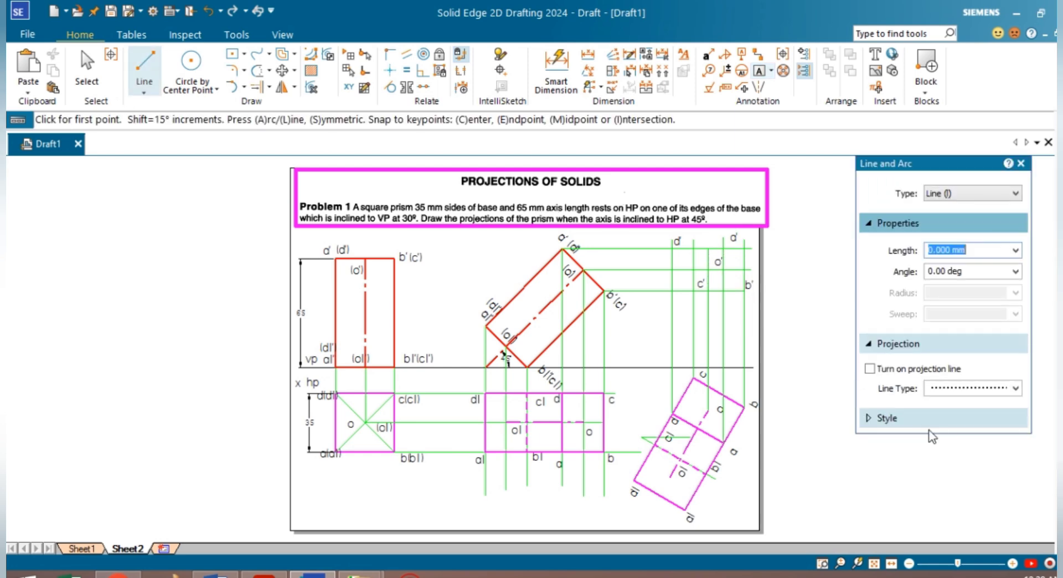
pyautogui.click(933, 426)
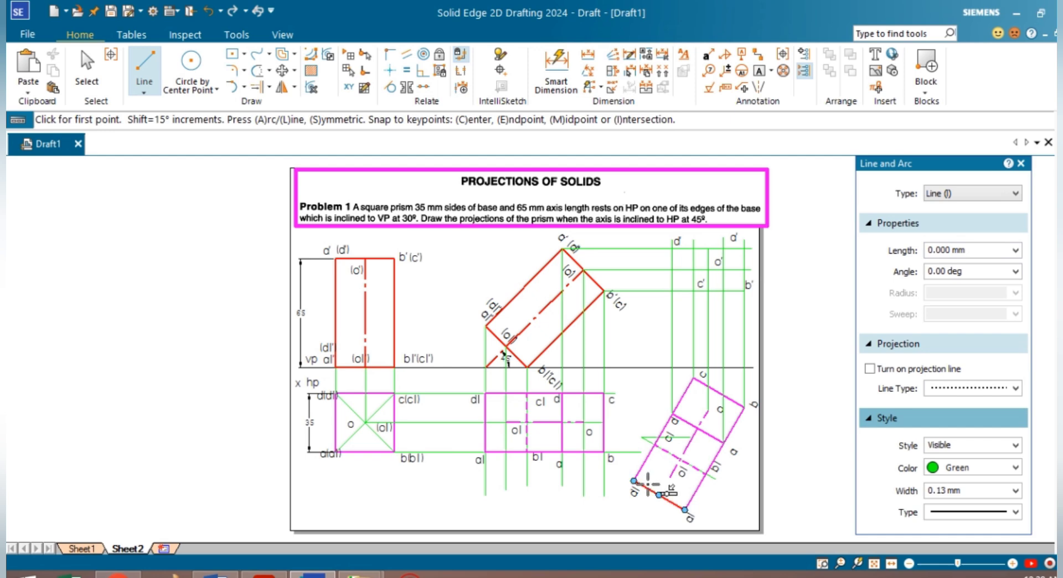
pyautogui.click(654, 445)
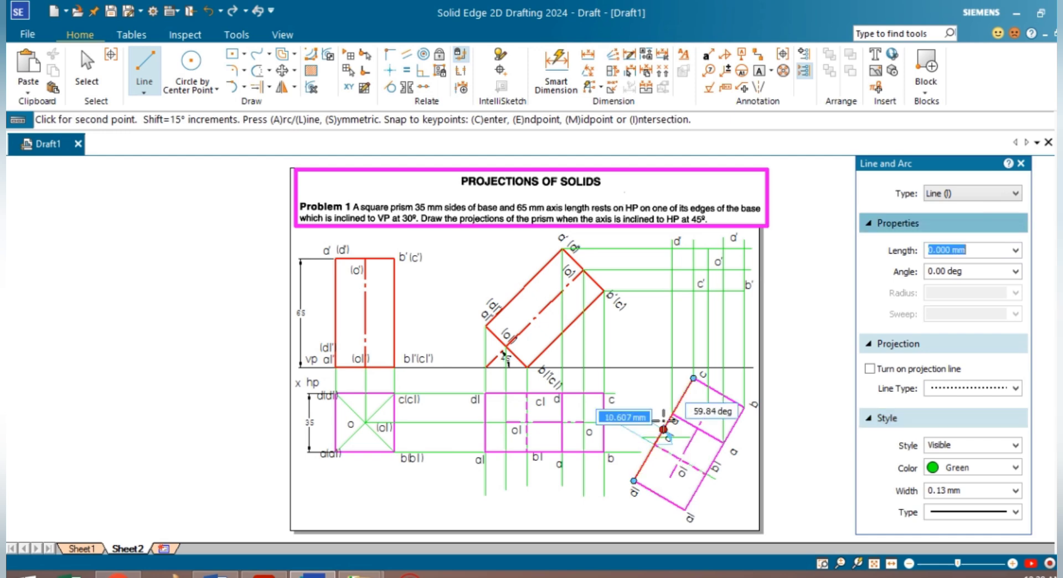
pyautogui.click(657, 367)
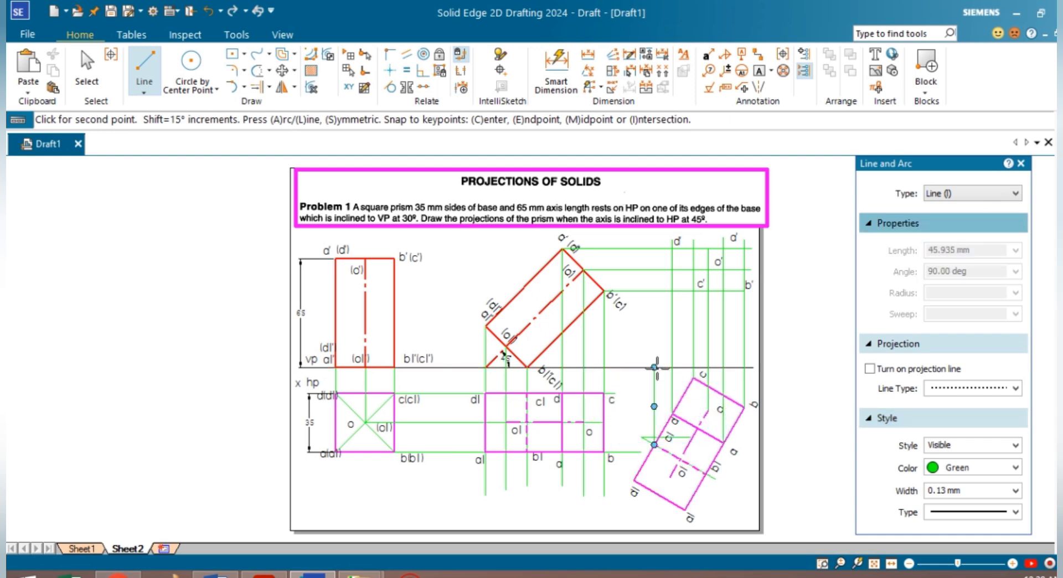
pyautogui.click(706, 474)
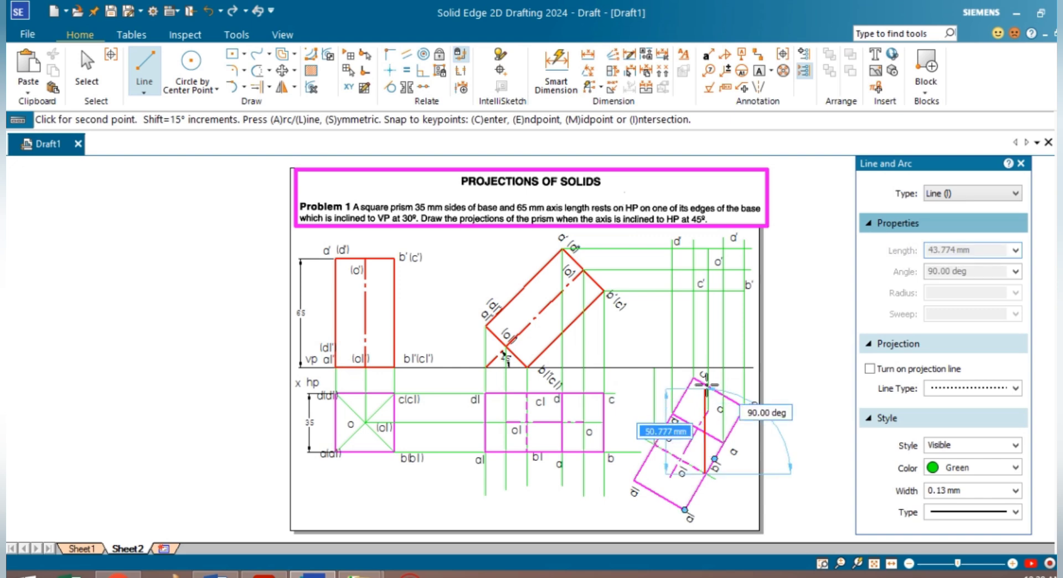
pyautogui.scroll(3, 702, 364)
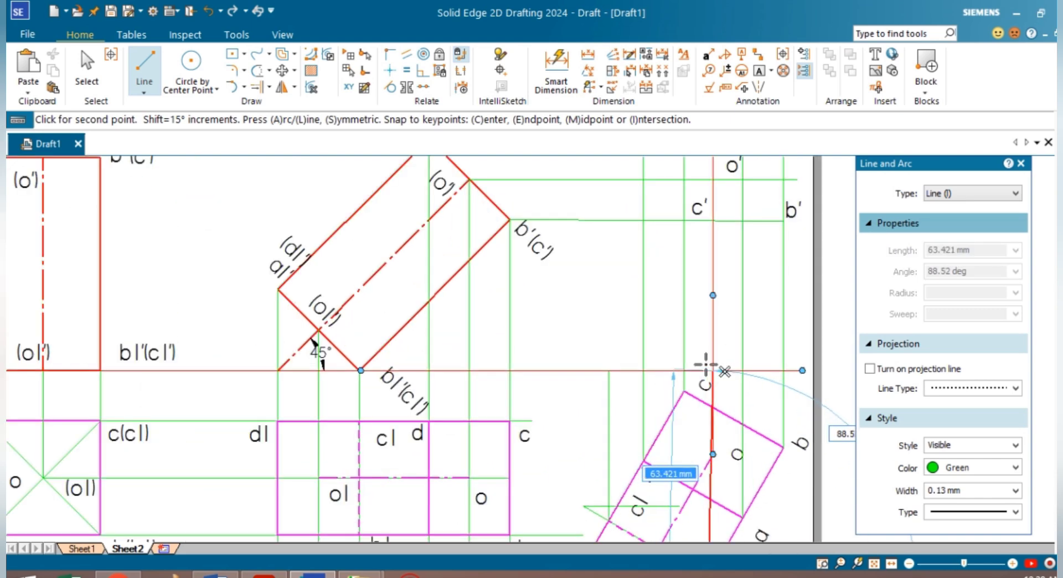
pyautogui.scroll(2, 702, 365)
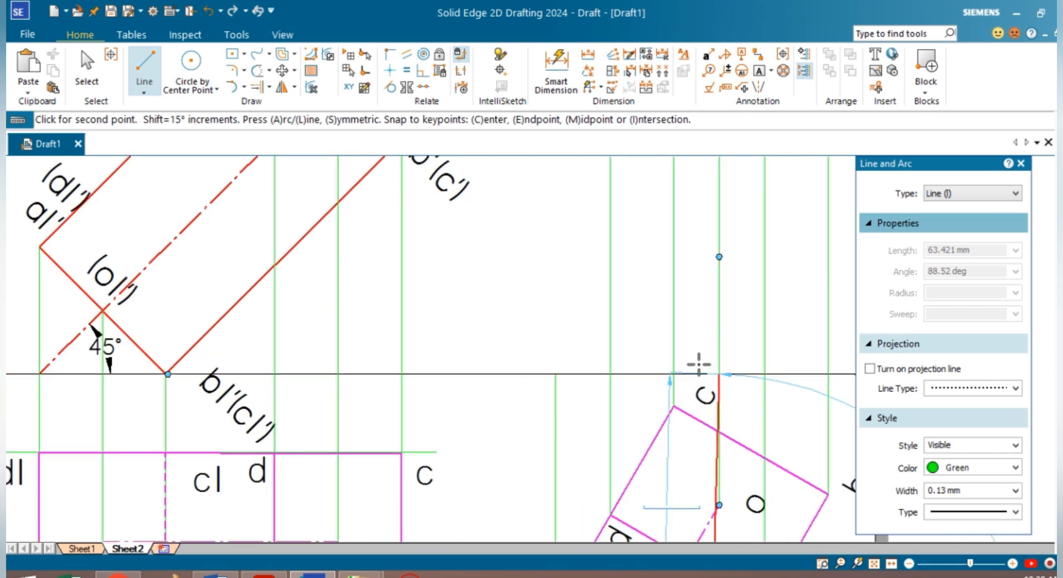
pyautogui.click(710, 374)
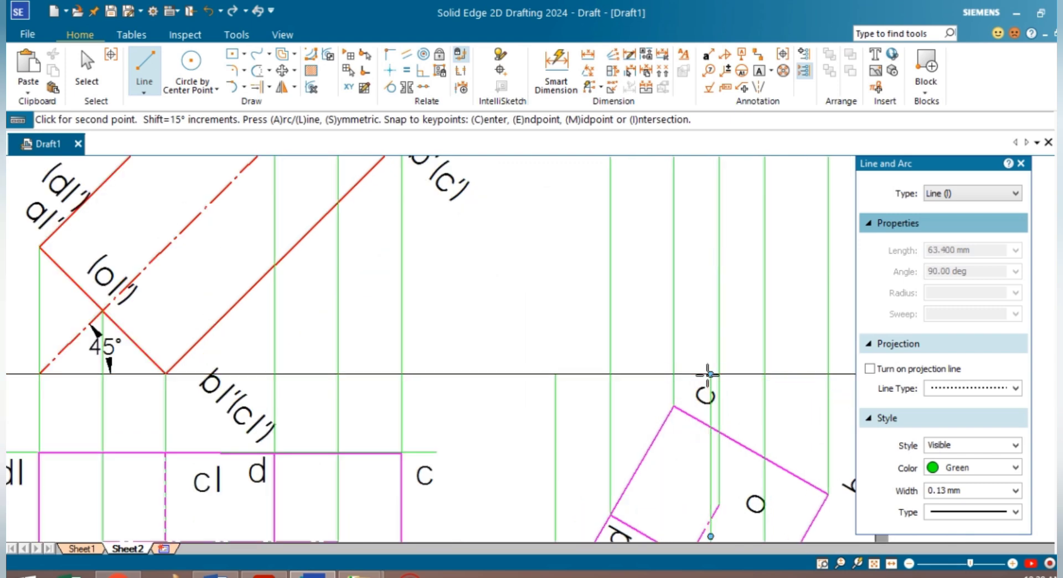
# Draw vertical projectors upward from corners d1 and a1 of the tilted top view, about 97 mm and 115 mm long.
pyautogui.click(874, 564)
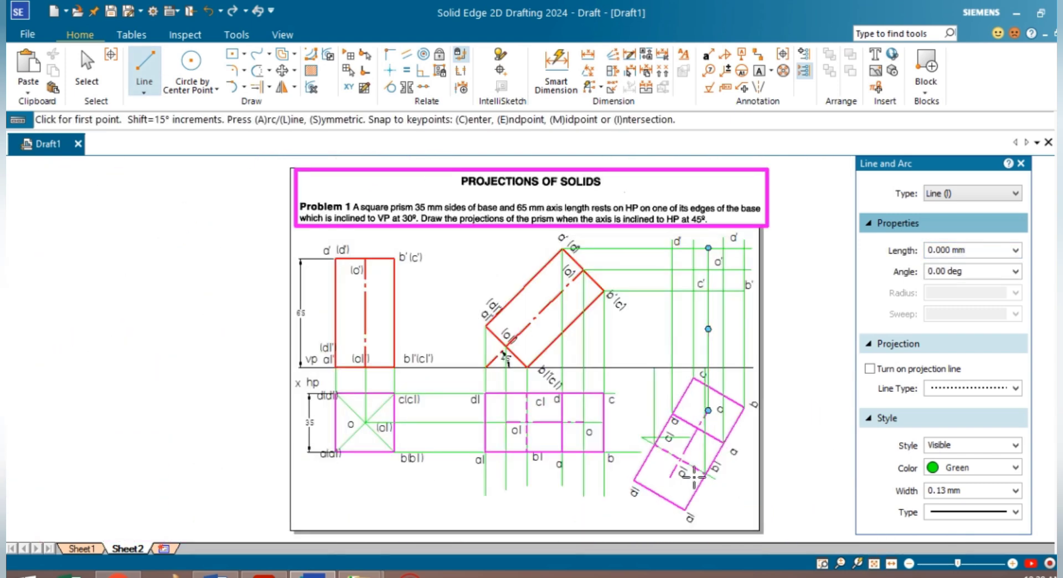
pyautogui.click(633, 481)
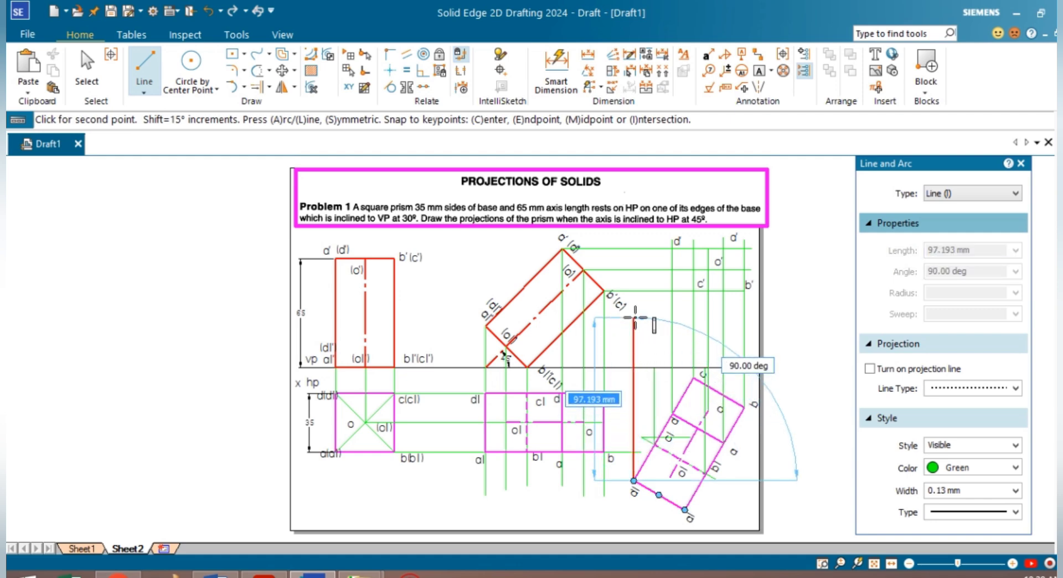
pyautogui.click(635, 317)
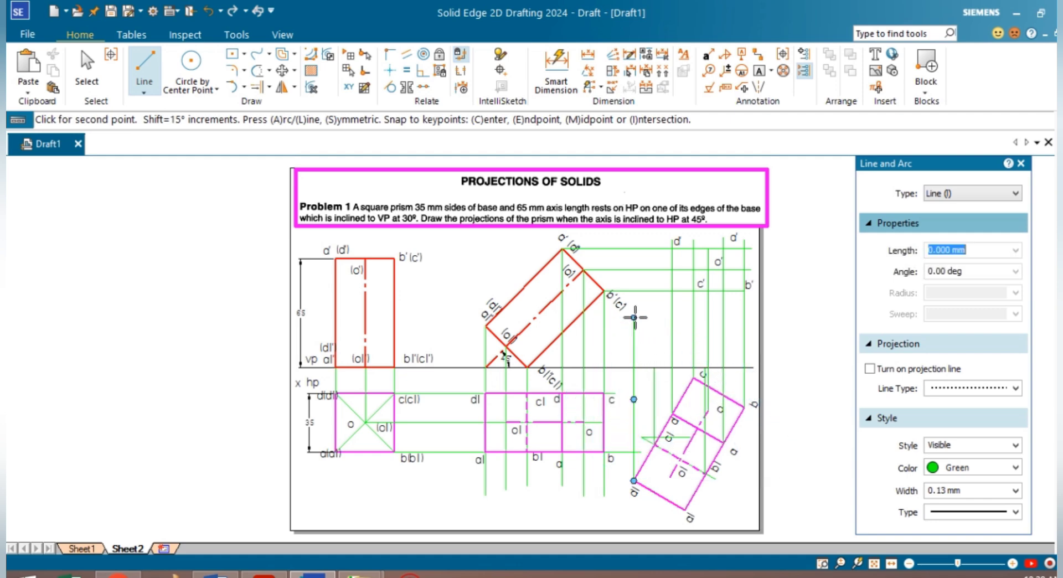
pyautogui.click(685, 510)
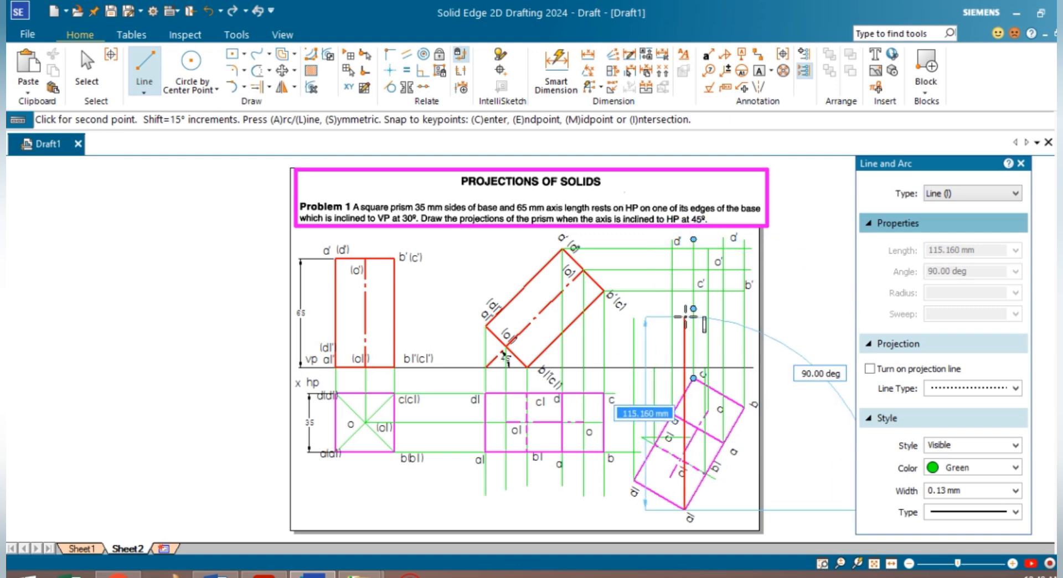
pyautogui.click(685, 317)
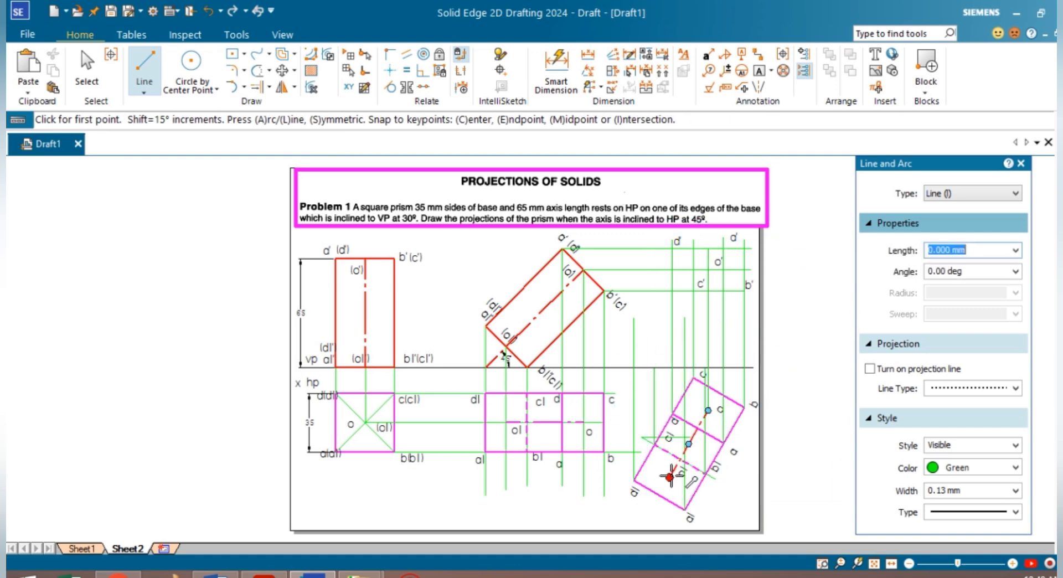
pyautogui.click(670, 476)
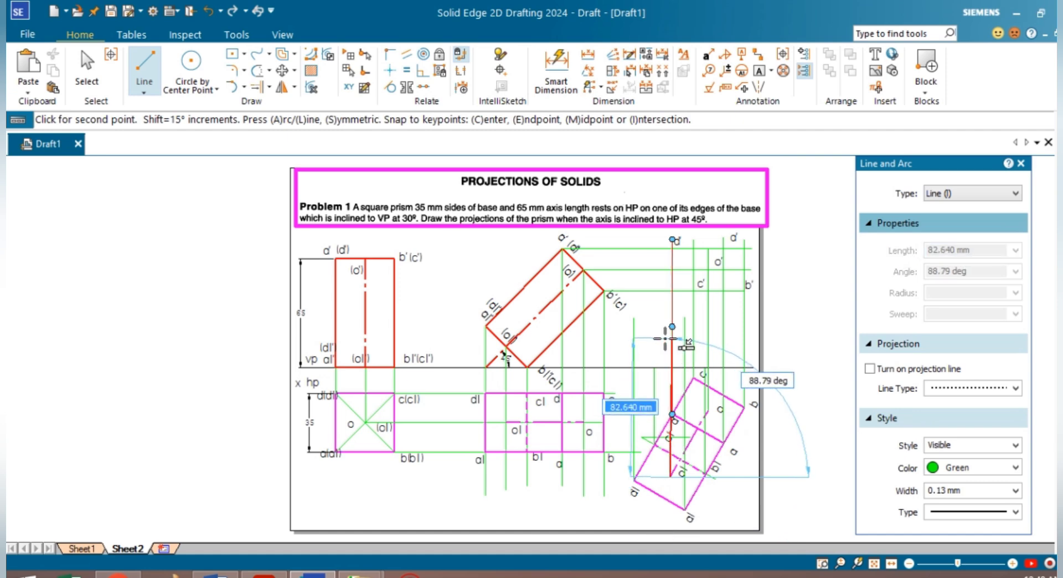
pyautogui.scroll(1, 666, 339)
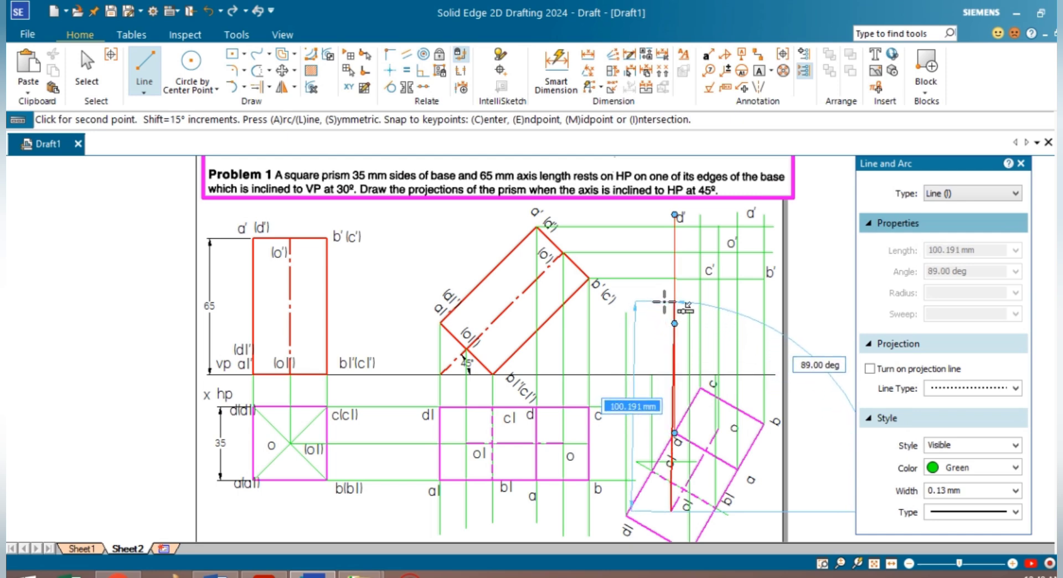
pyautogui.scroll(1, 659, 298)
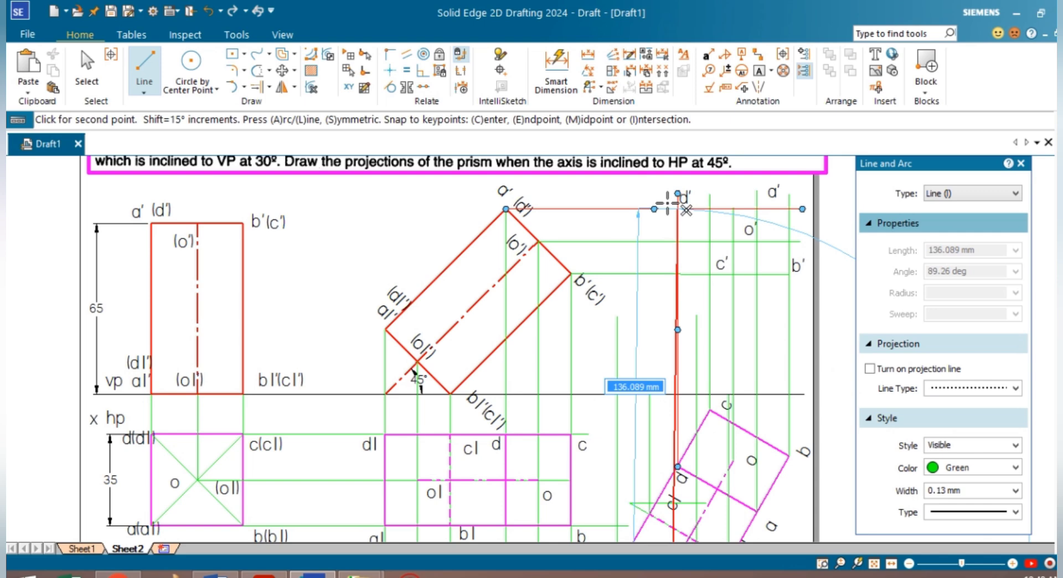
pyautogui.rightClick(657, 467)
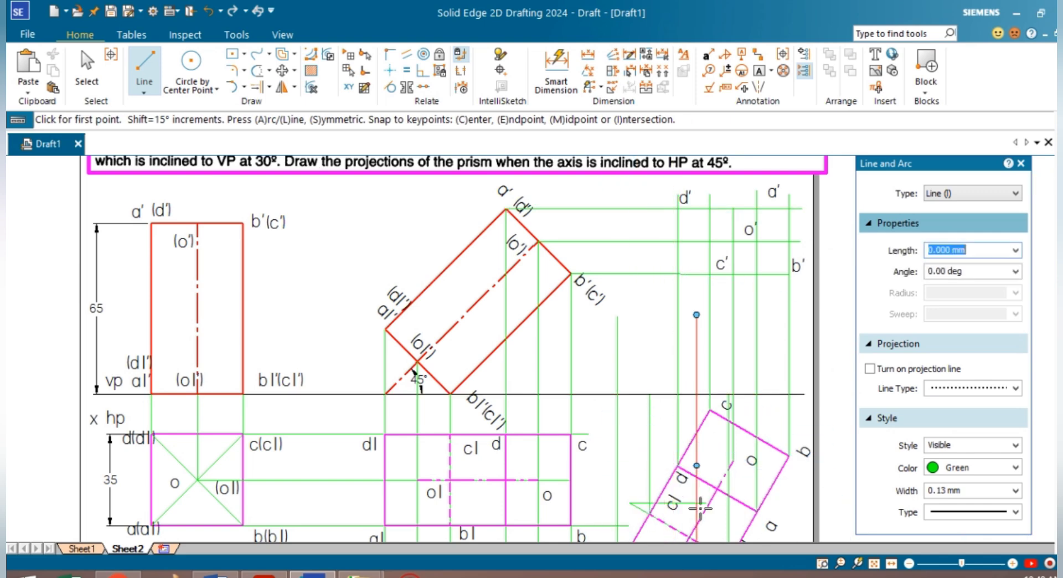
pyautogui.scroll(-1, 701, 509)
pyautogui.scroll(-1, 701, 509)
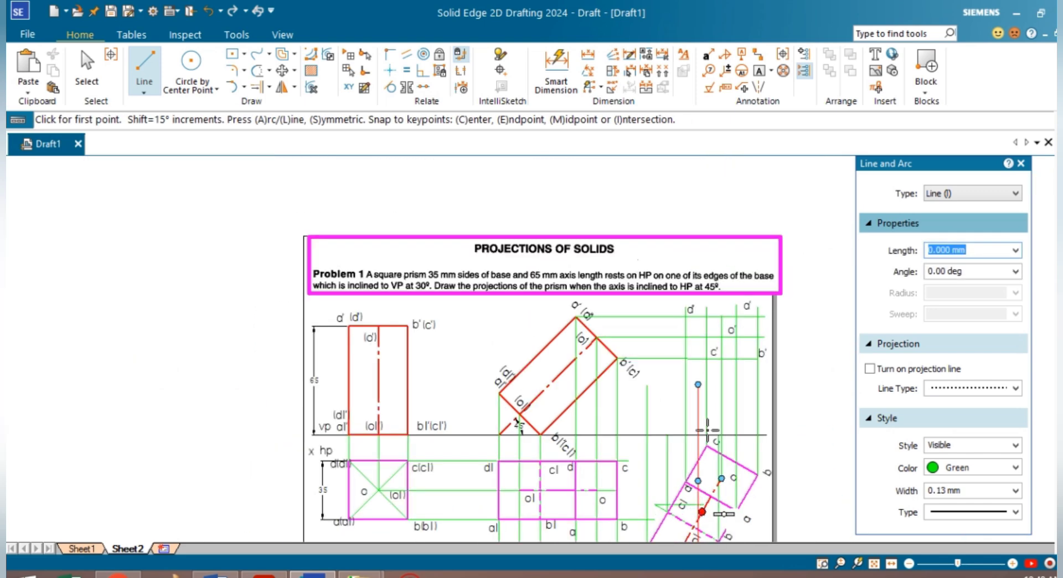
# Add the text labels d1', a1', c1' and b1' beside the corresponding projectors of the final front view's lower end.
pyautogui.click(759, 70)
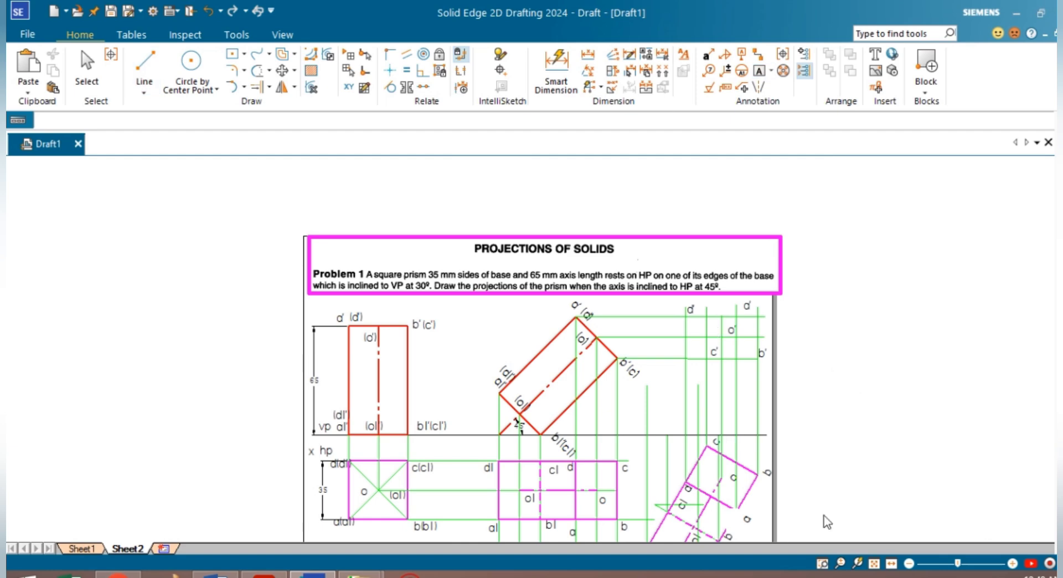
pyautogui.click(874, 563)
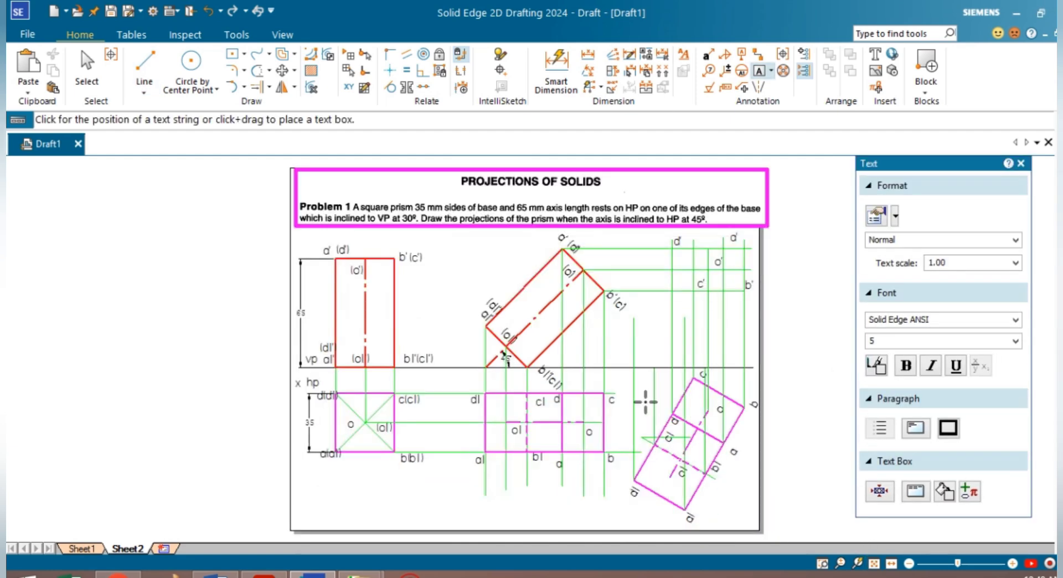
pyautogui.click(634, 305)
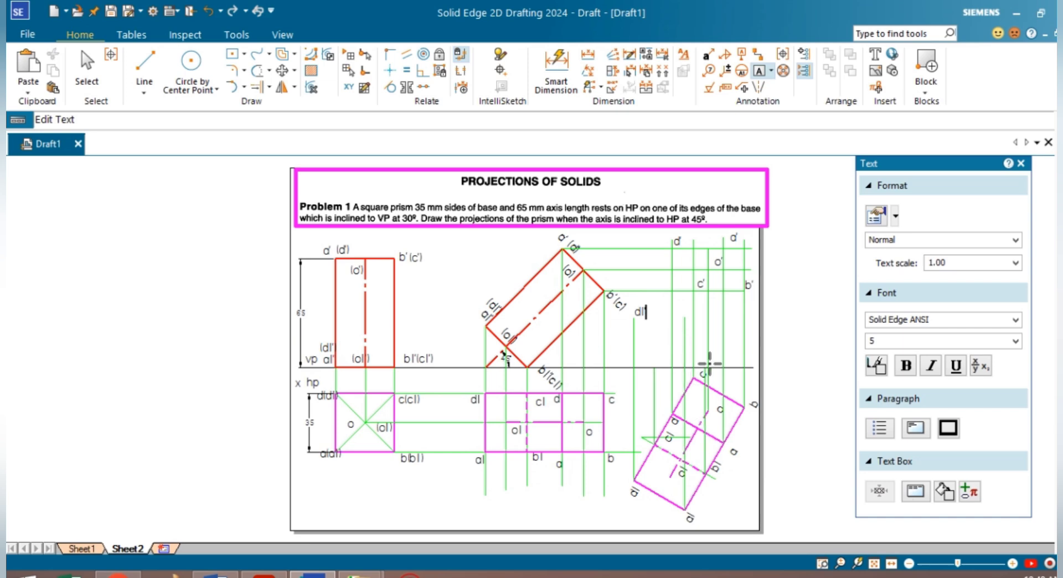
pyautogui.write("dl'")
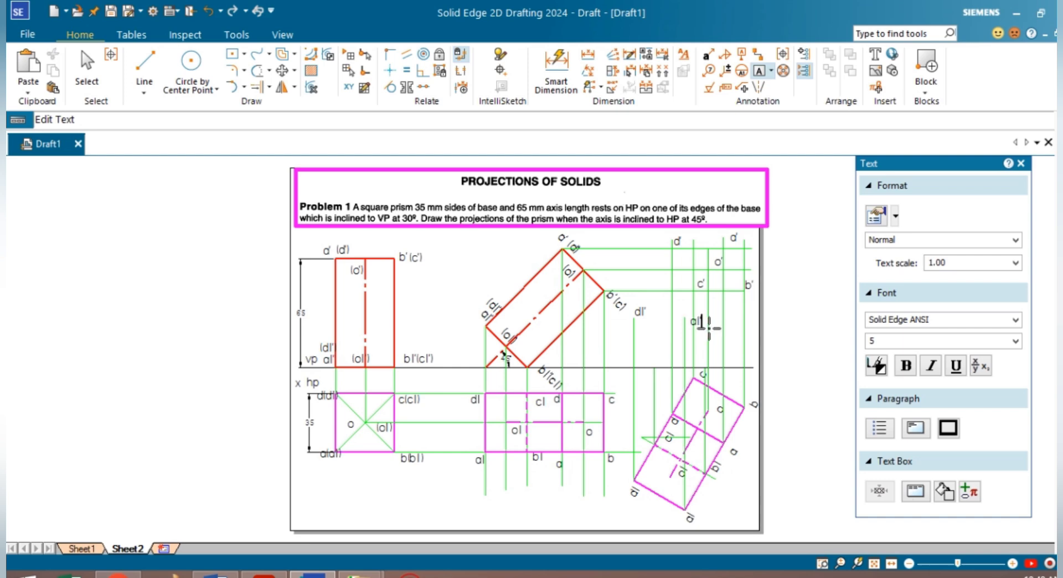
pyautogui.click(654, 351)
pyautogui.click(698, 353)
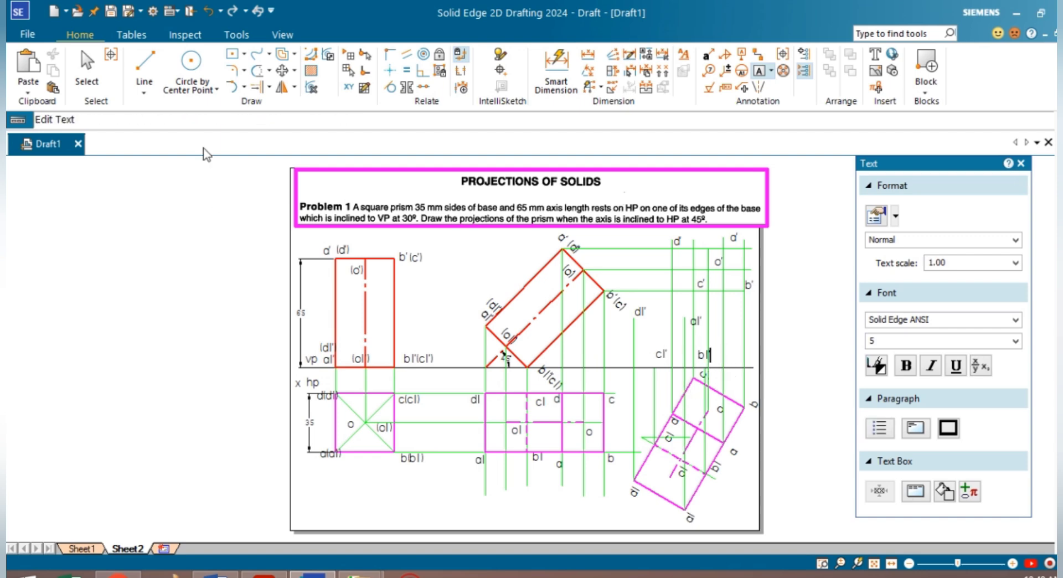
# Draw horizontal projectors from o1' and a1'(d1') of the tilted front view across to the final view, the o1' one about 142 mm long.
pyautogui.click(144, 62)
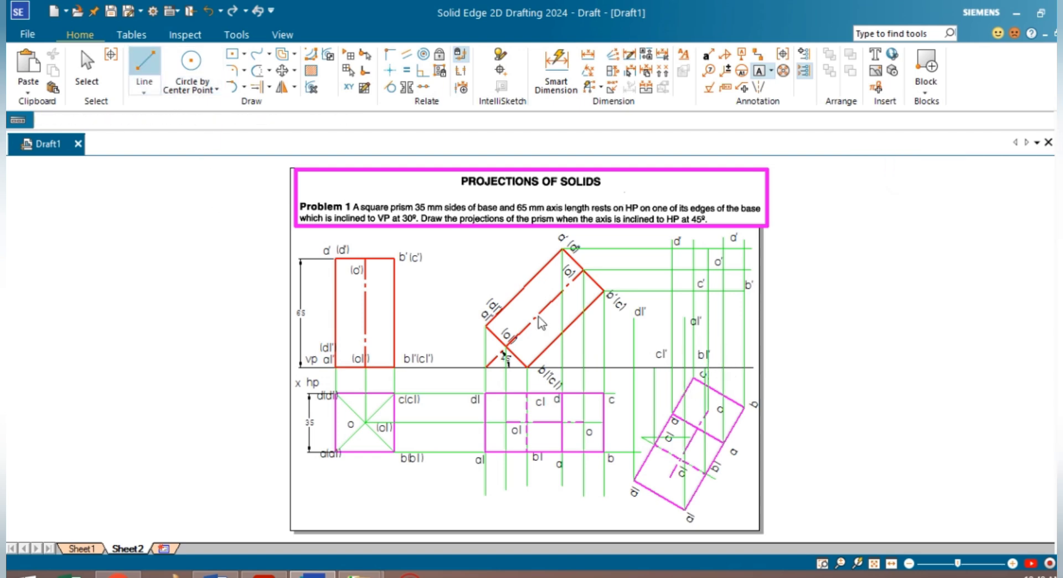
pyautogui.click(505, 346)
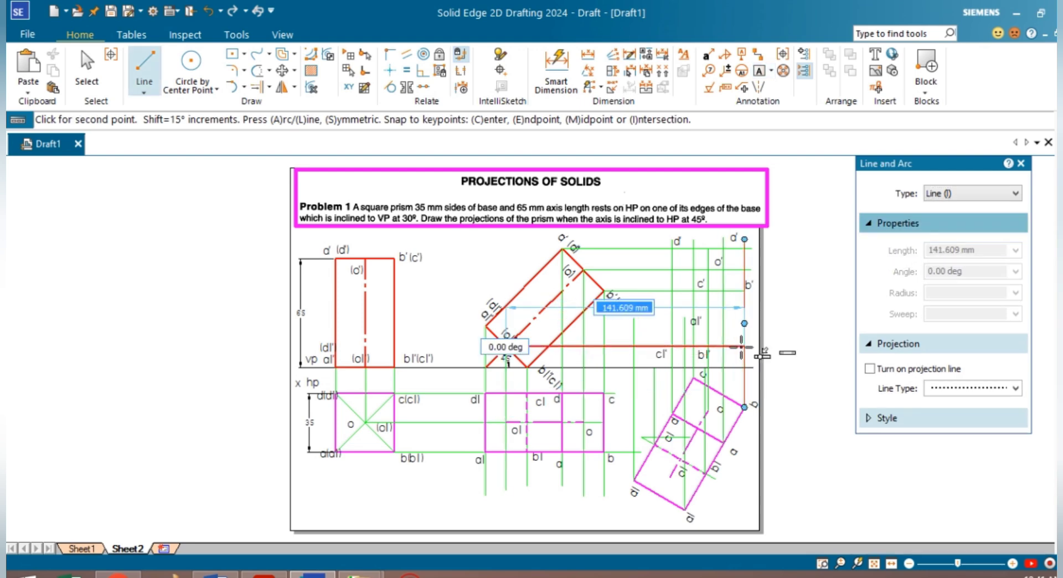
pyautogui.click(761, 355)
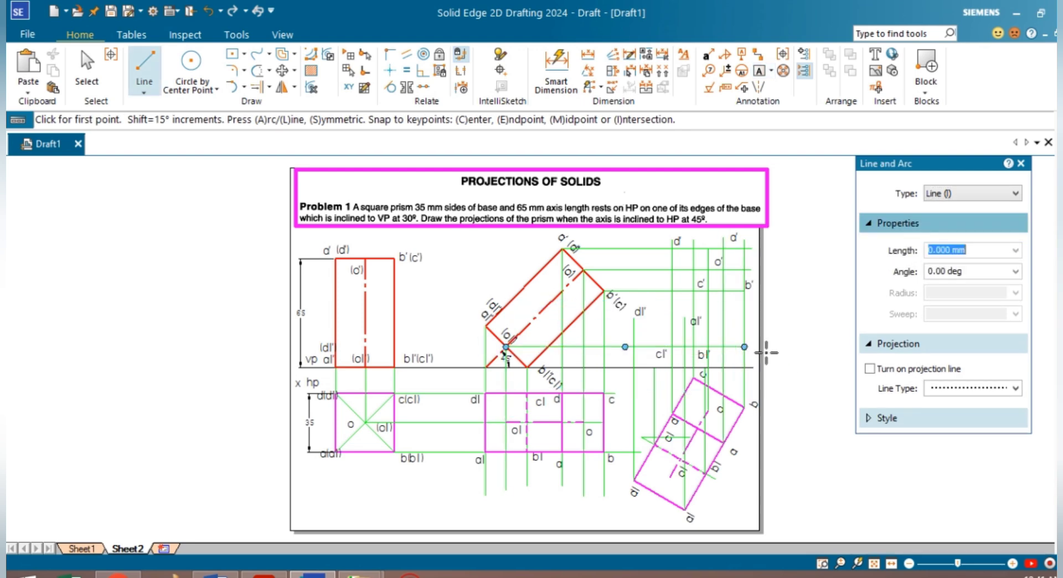
pyautogui.click(486, 325)
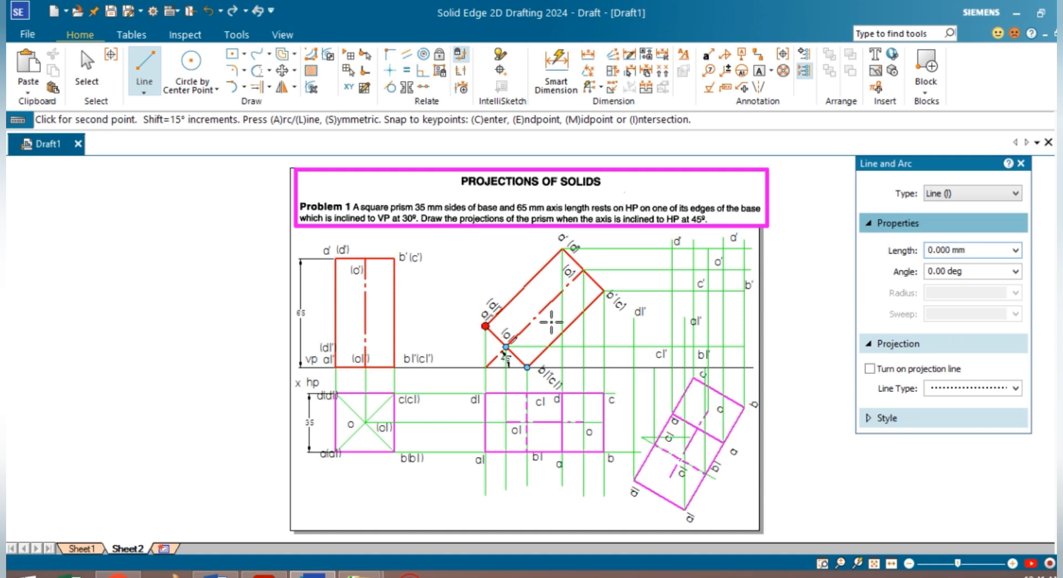
pyautogui.click(719, 326)
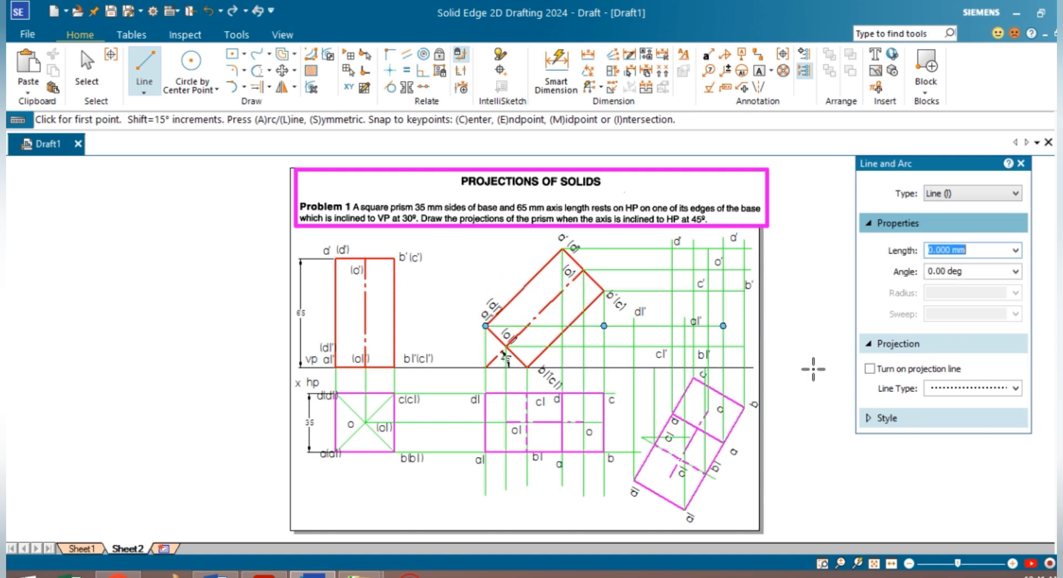
# Draw a vertical projector from axis point o1 of the tilted top view up to the horizontal projector of o1'.
pyautogui.click(670, 475)
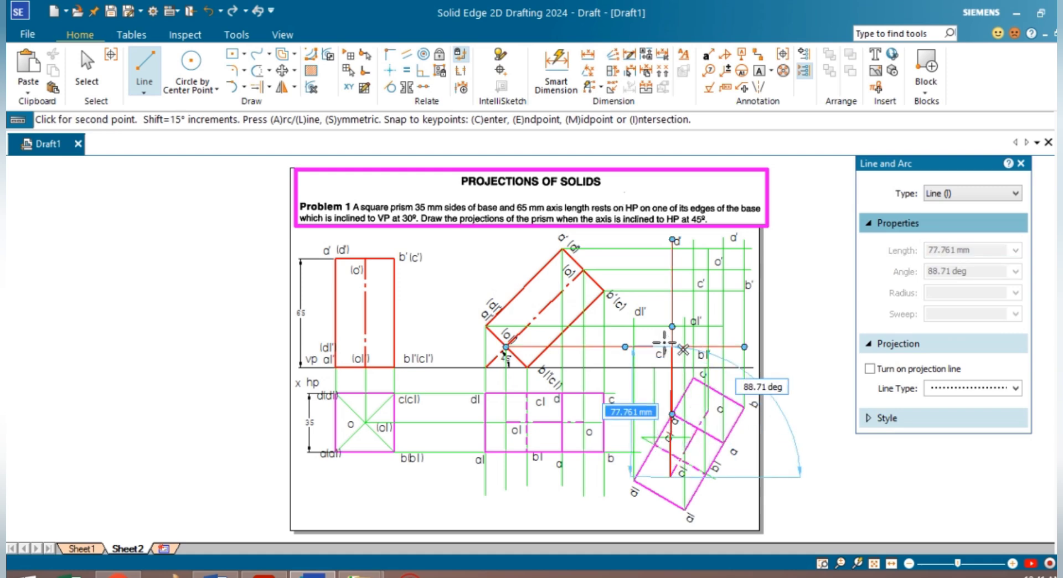
pyautogui.scroll(5, 671, 349)
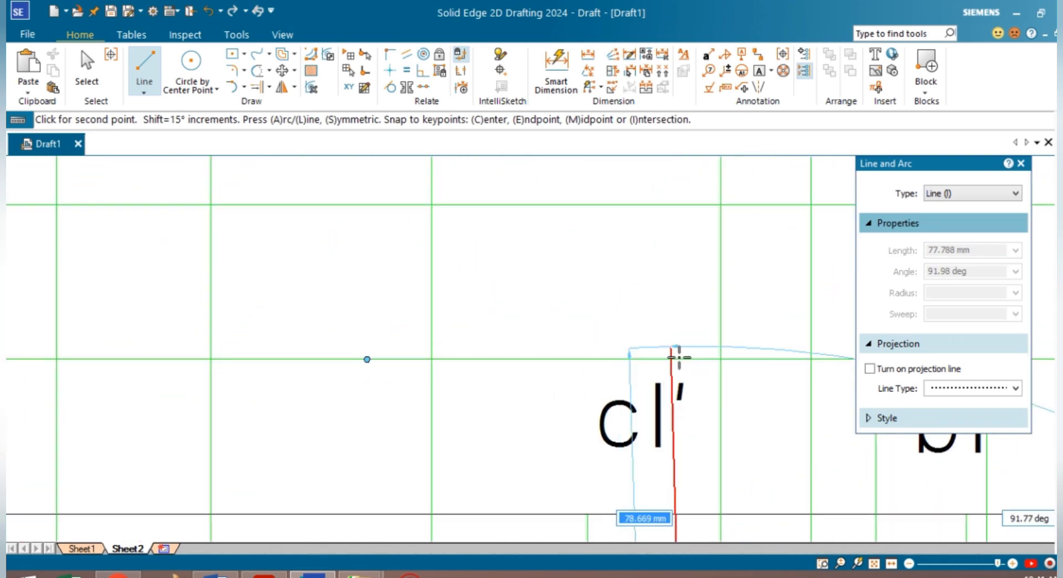
pyautogui.click(693, 359)
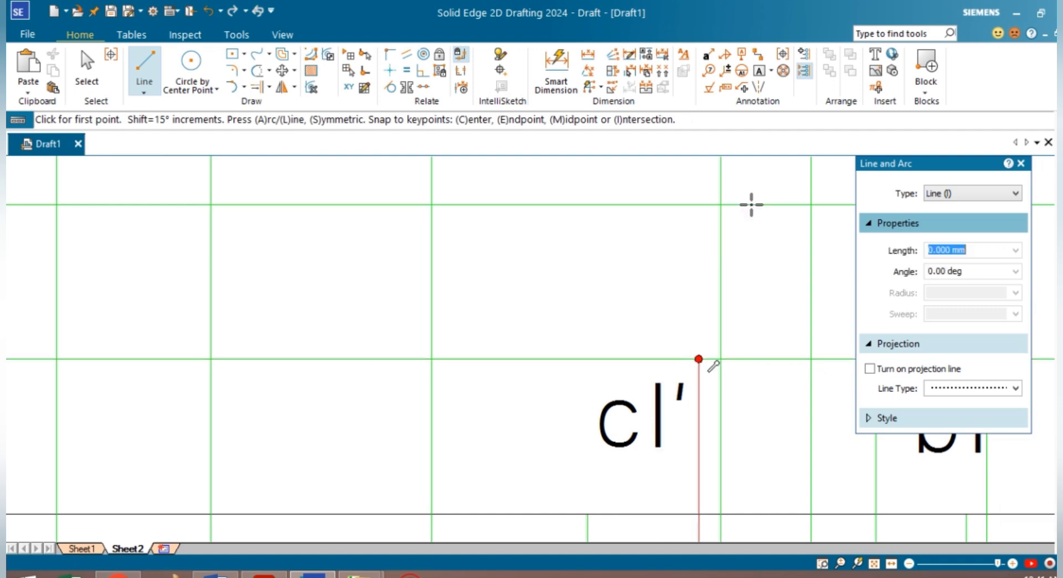
pyautogui.press('Escape')
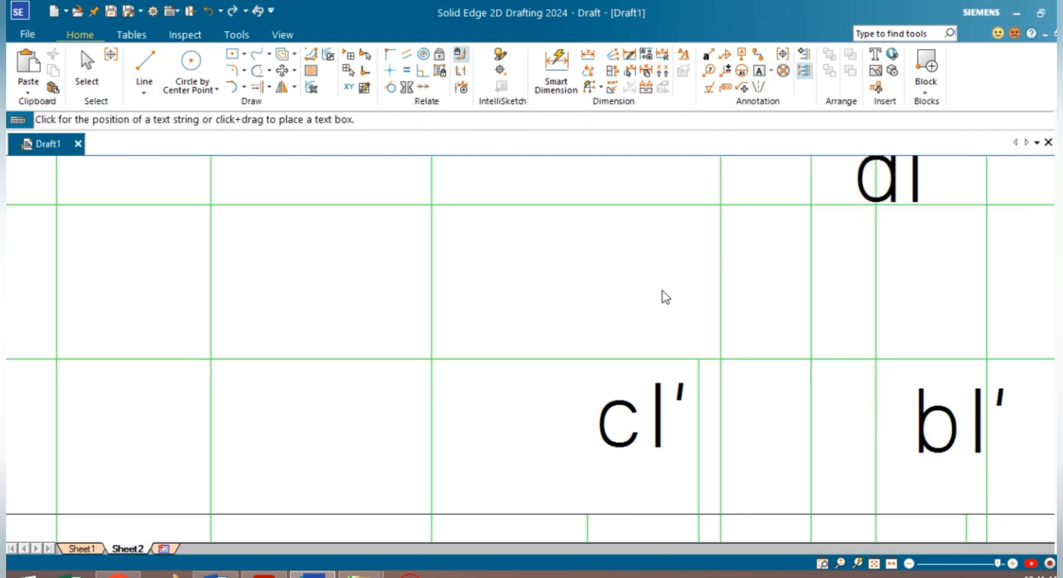
# Add the text label o1' beside the intersection of the o1 projectors in the final front view.
pyautogui.click(658, 278)
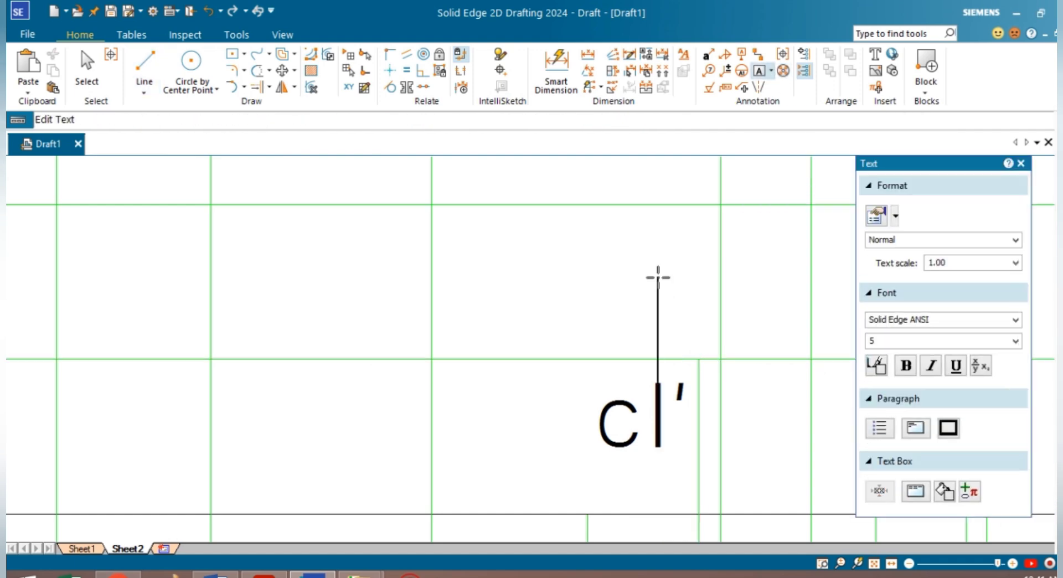
pyautogui.write("Ol'")
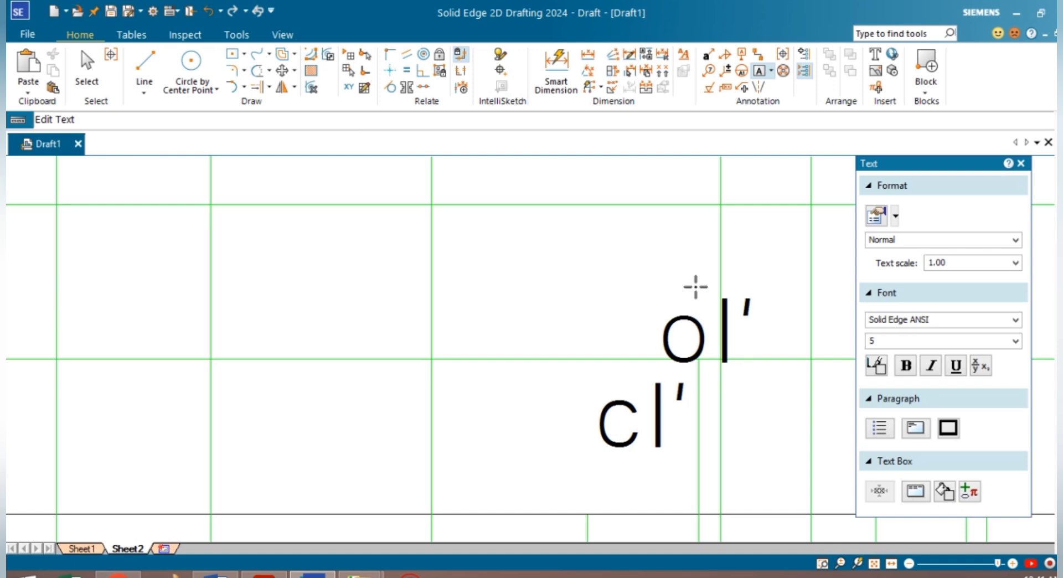
pyautogui.click(883, 565)
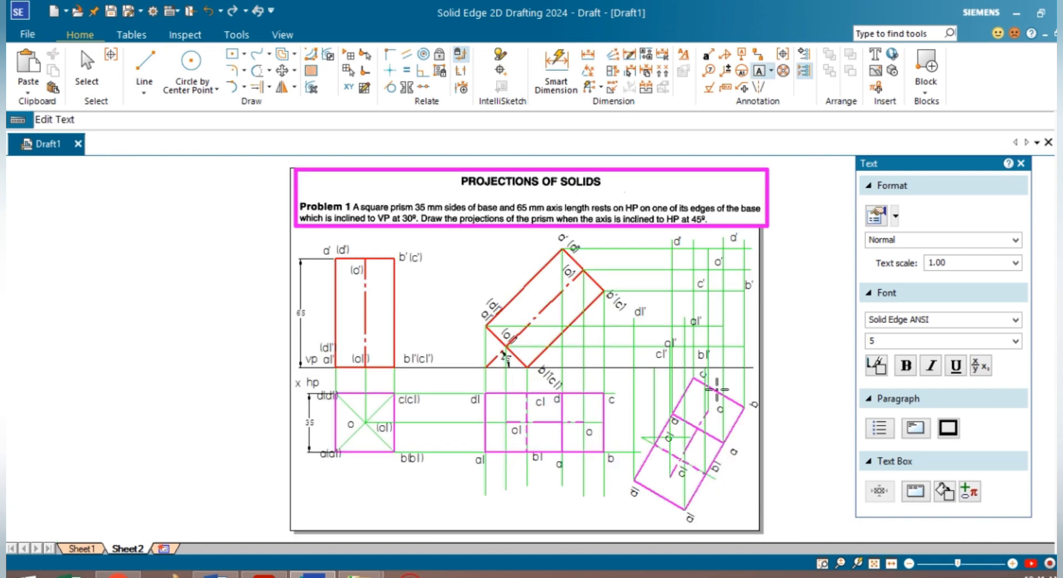
pyautogui.scroll(1, 717, 357)
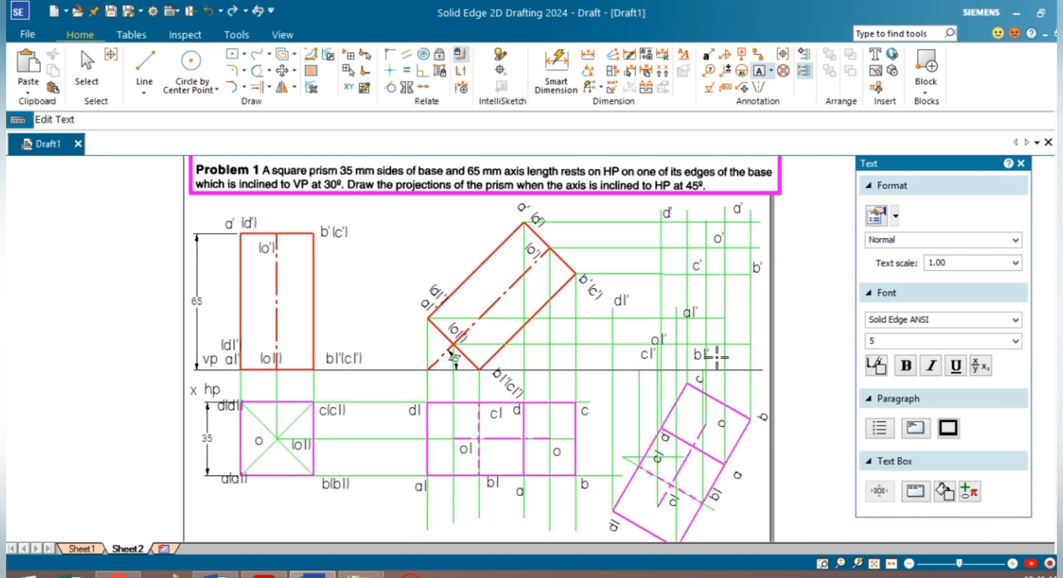
pyautogui.scroll(-1, 717, 357)
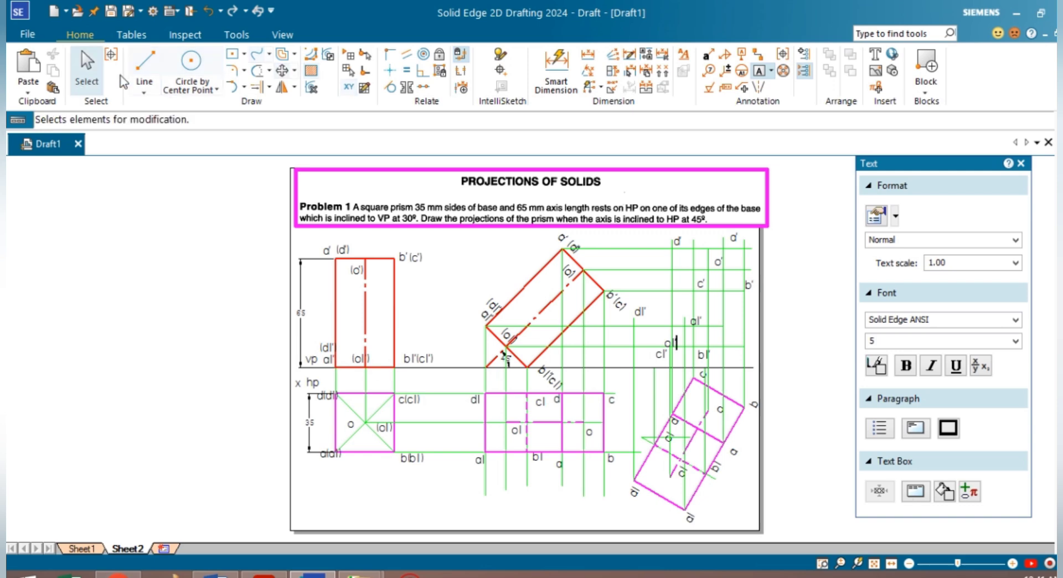
# Set the line style for new lines to red, 0.50 mm wide and short-dashed.
pyautogui.click(145, 78)
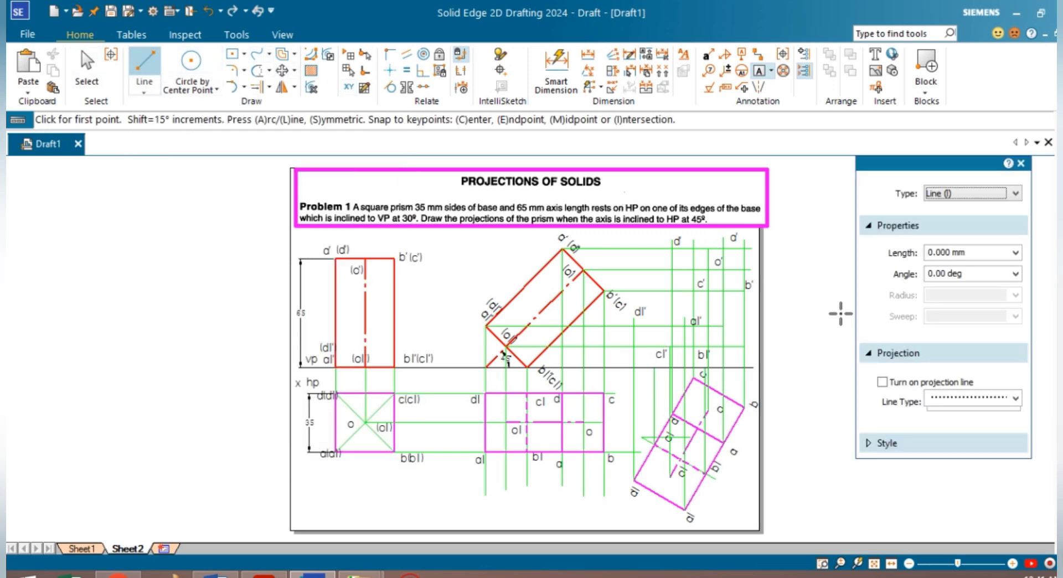
pyautogui.click(948, 423)
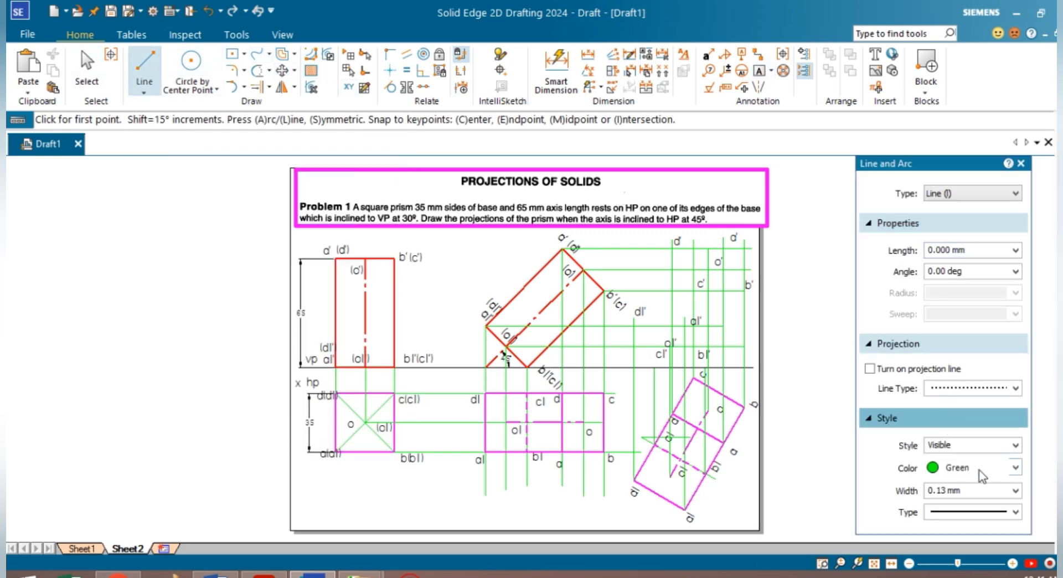
pyautogui.click(1015, 467)
pyautogui.click(941, 250)
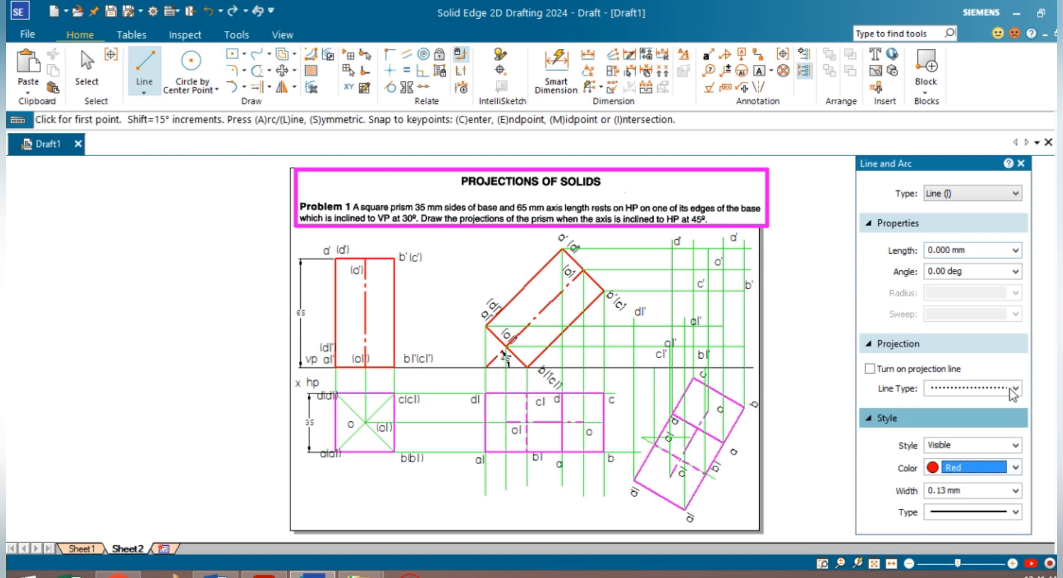
pyautogui.click(1017, 492)
pyautogui.click(977, 520)
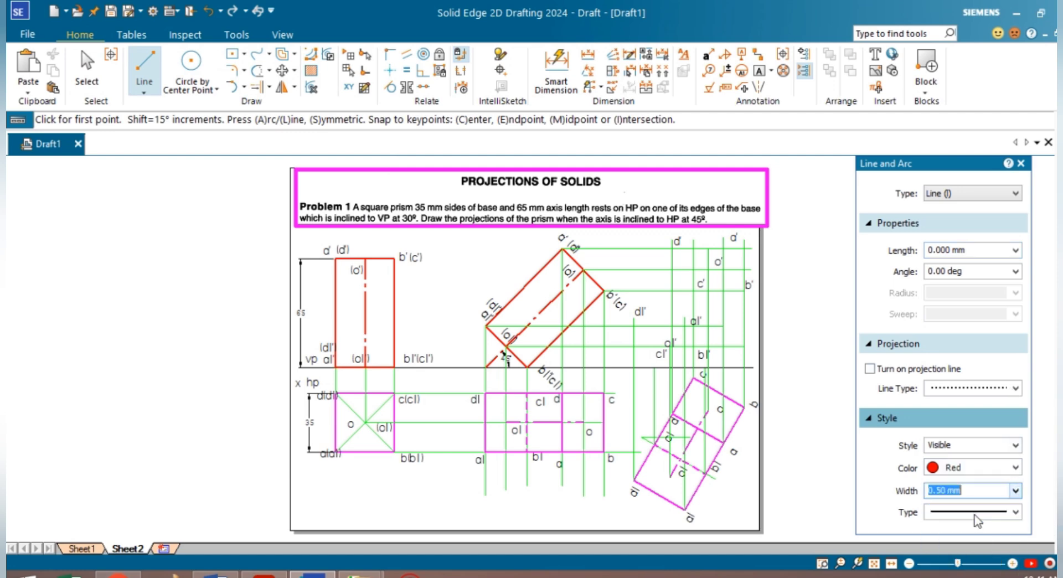
pyautogui.click(1018, 513)
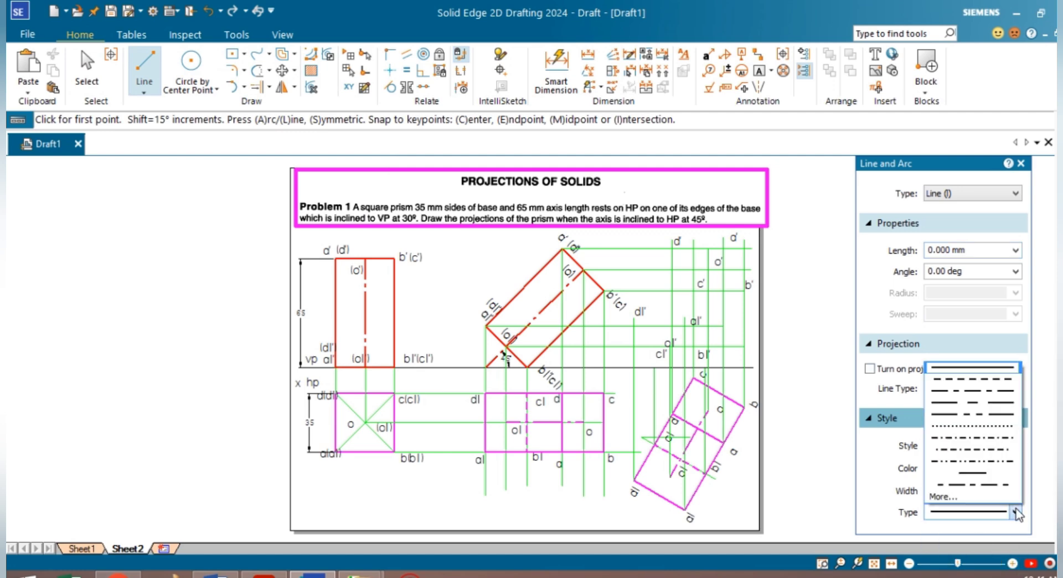
pyautogui.click(997, 388)
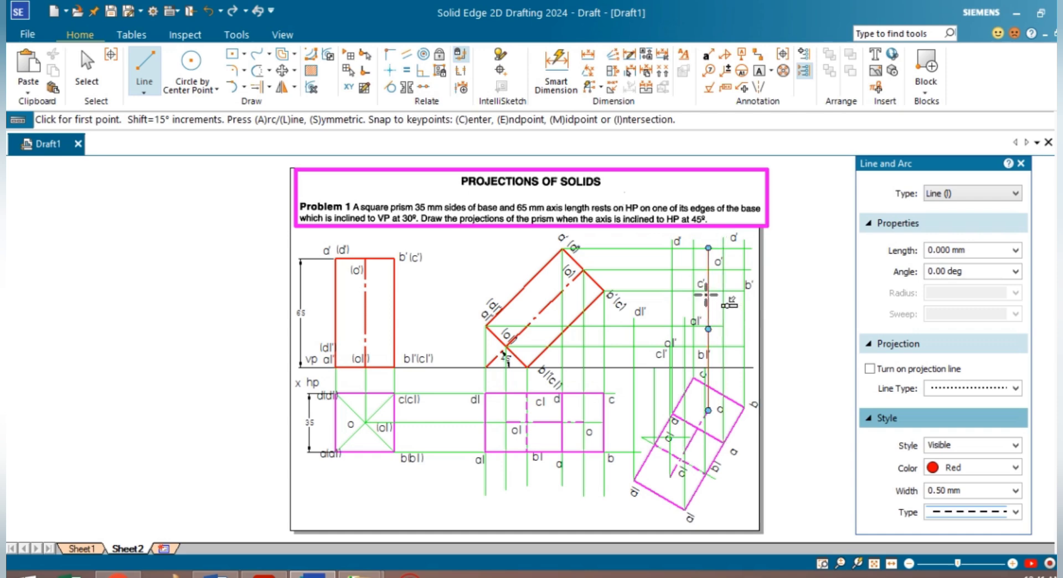
# Draw the hidden edges b'c', c'd' and c'c1' of the final front view as dashed red lines.
pyautogui.click(745, 291)
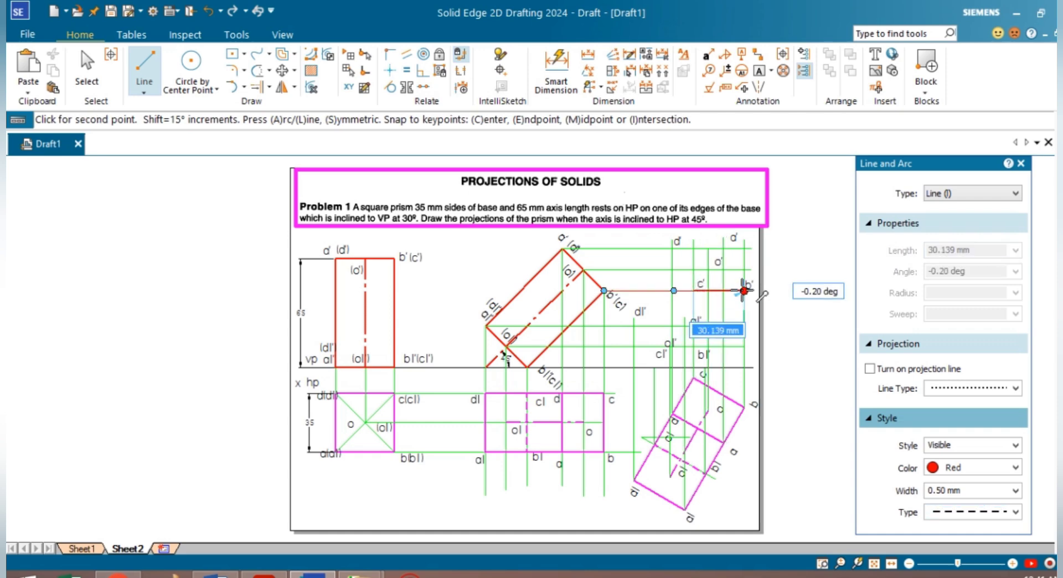
pyautogui.click(693, 291)
pyautogui.click(693, 291)
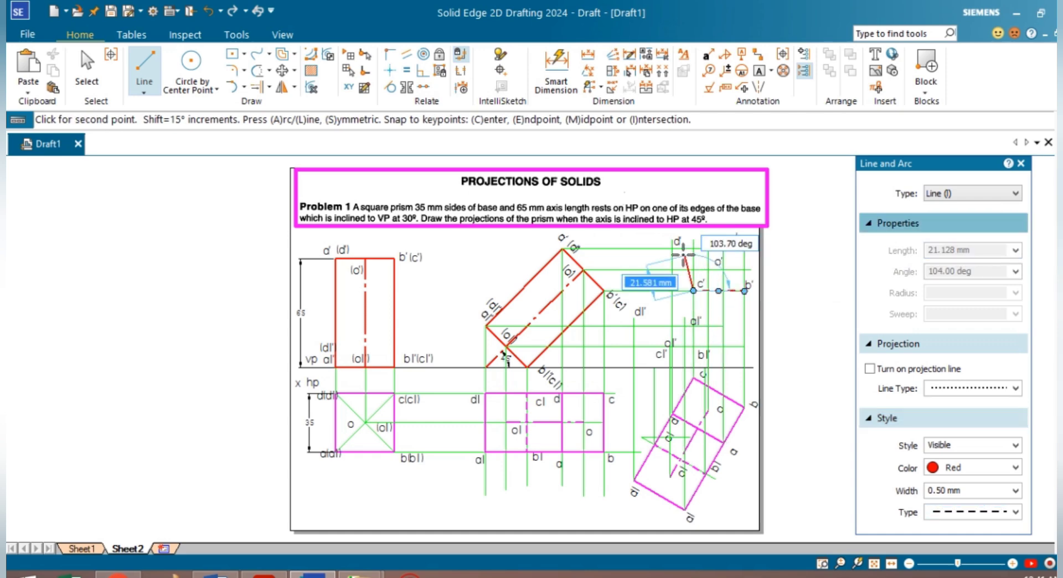
pyautogui.scroll(3, 669, 244)
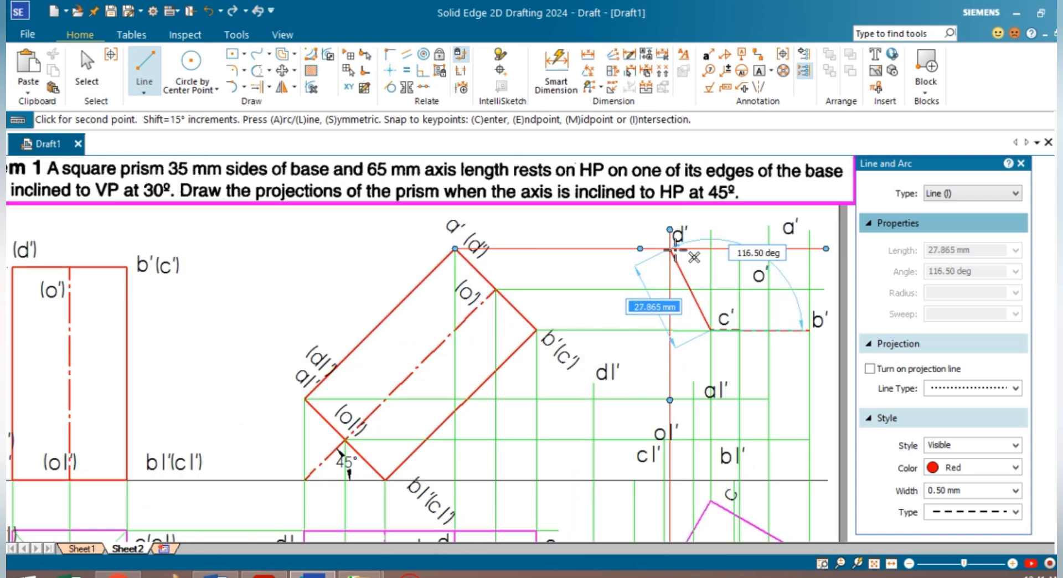
pyautogui.click(670, 249)
pyautogui.click(710, 331)
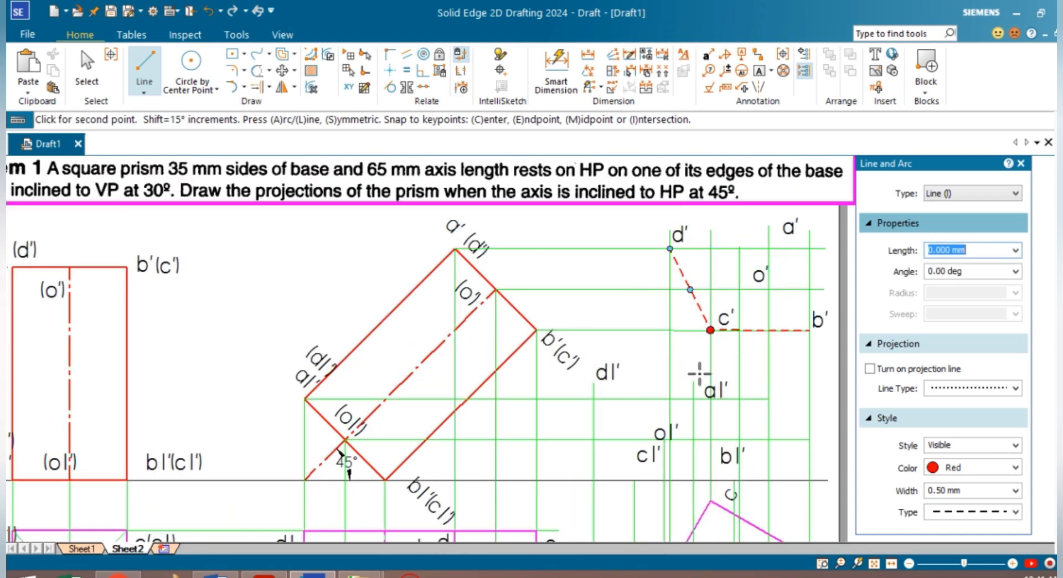
pyautogui.click(635, 480)
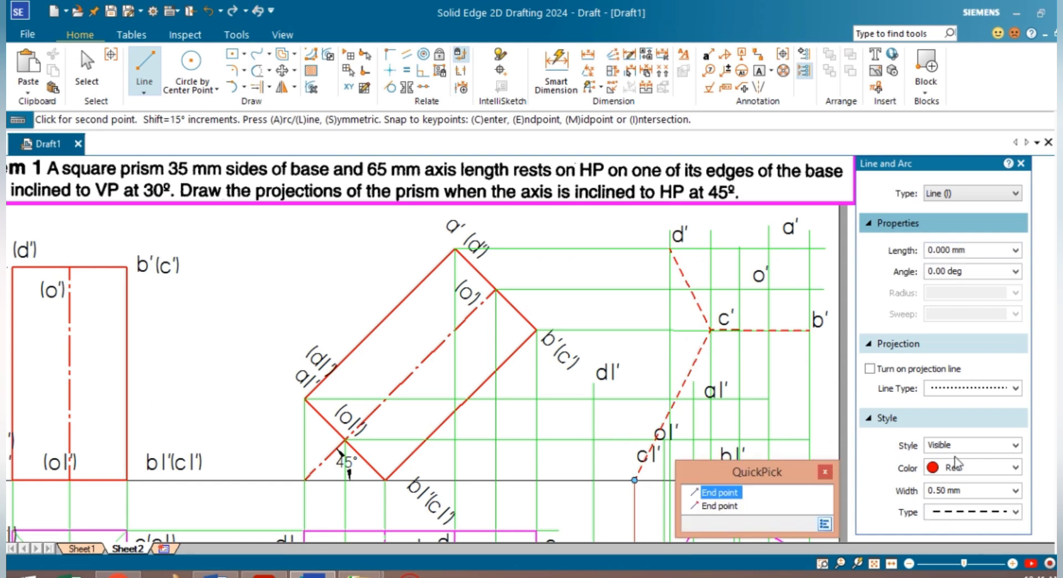
pyautogui.click(721, 493)
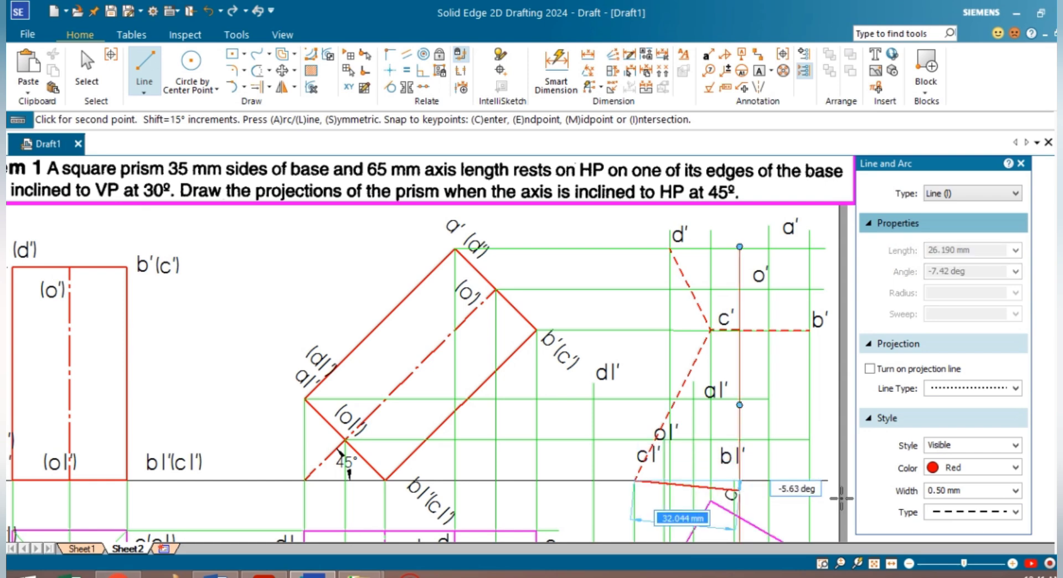
pyautogui.rightClick(745, 479)
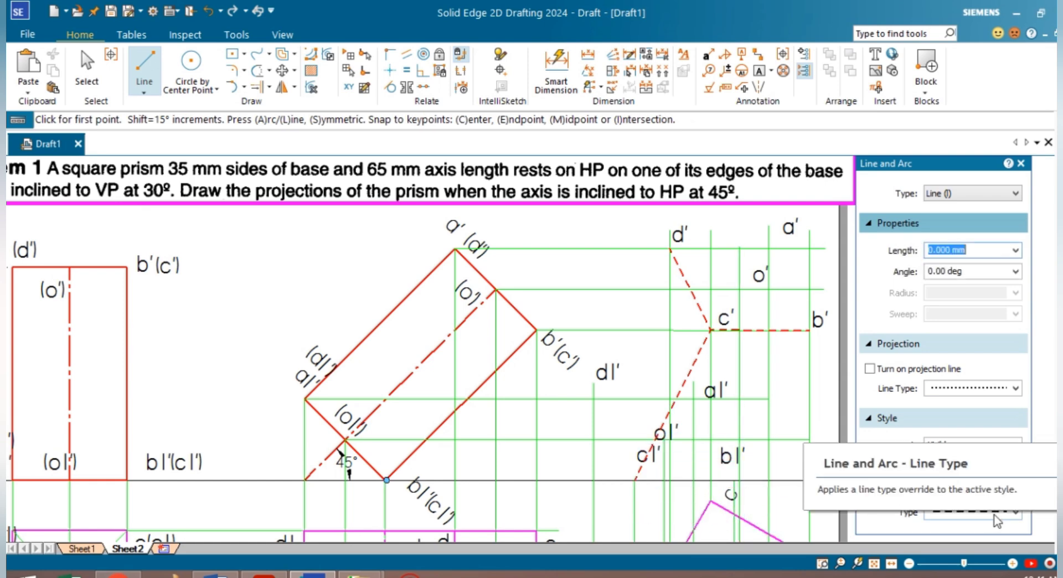
# Switch to a continuous line type and draw the visible edges d'a', a'b', b'b1' and b1'c1' of the final front view.
pyautogui.click(991, 513)
pyautogui.click(977, 368)
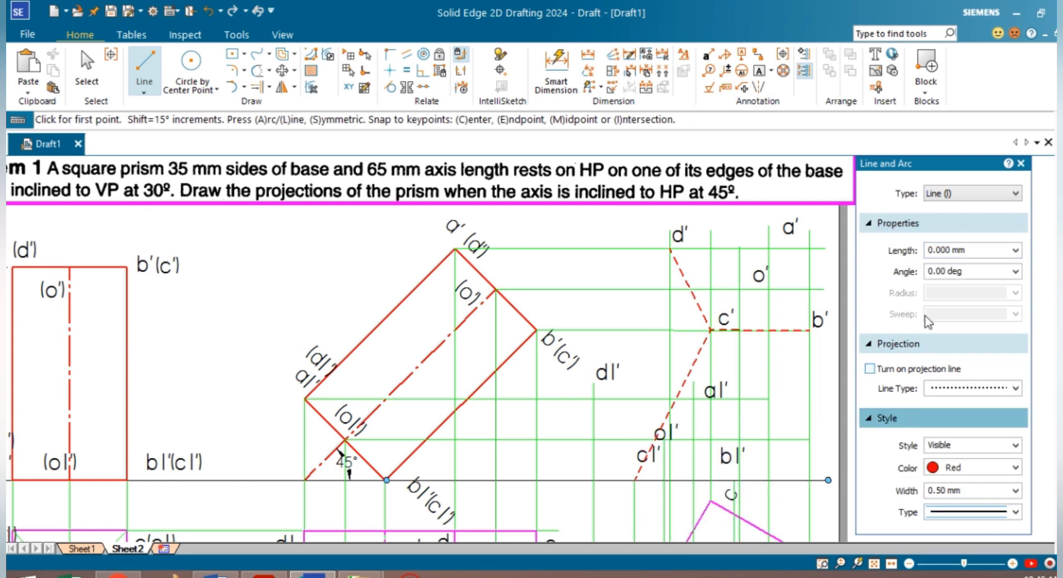
pyautogui.click(670, 248)
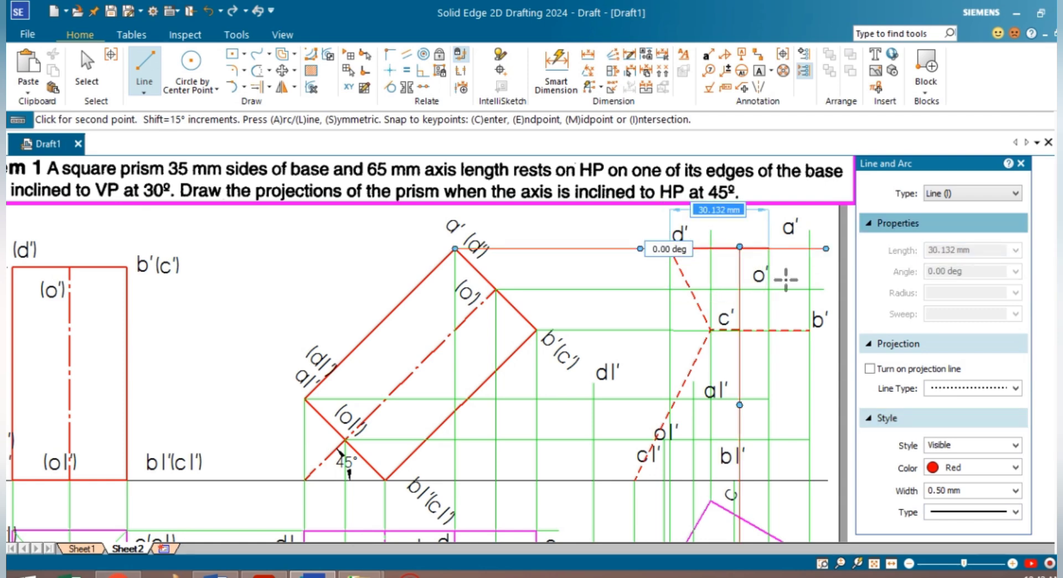
pyautogui.click(768, 249)
pyautogui.click(809, 331)
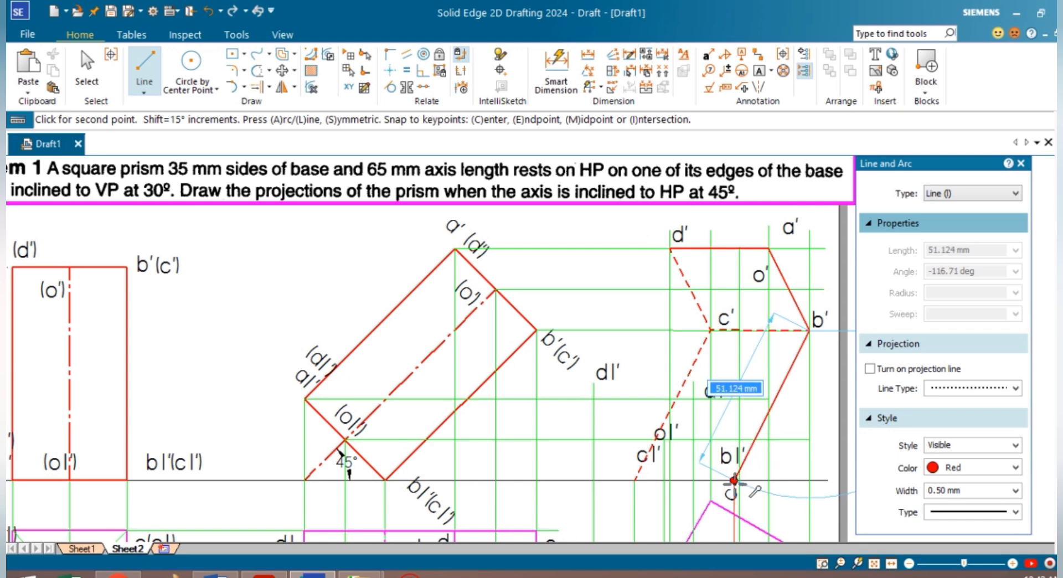
pyautogui.click(733, 480)
pyautogui.click(633, 480)
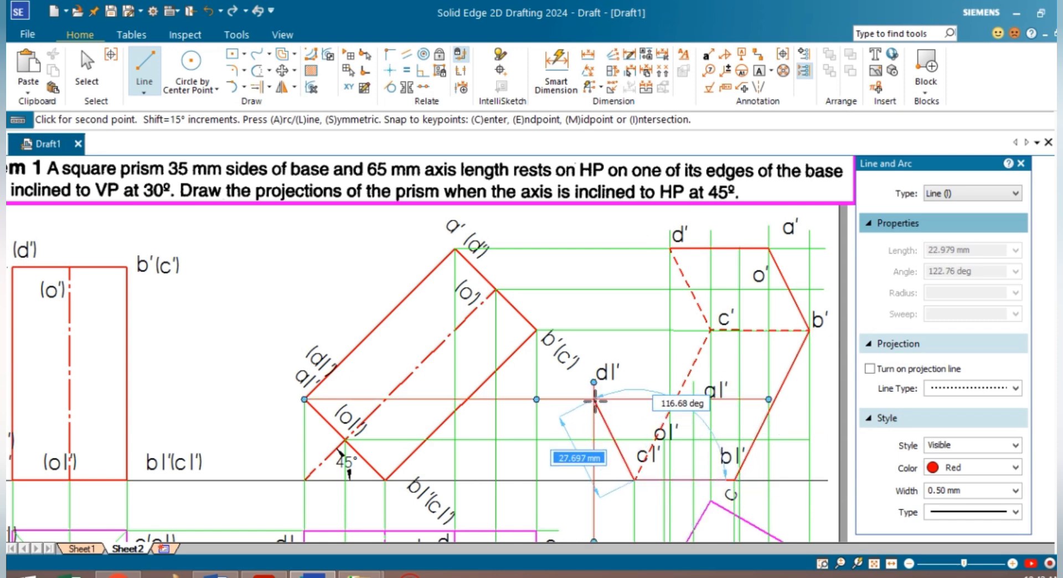
# Draw the visible base edges c1'd1', d1'a1' and a1'b1' of the final front view as continuous red lines.
pyautogui.click(594, 399)
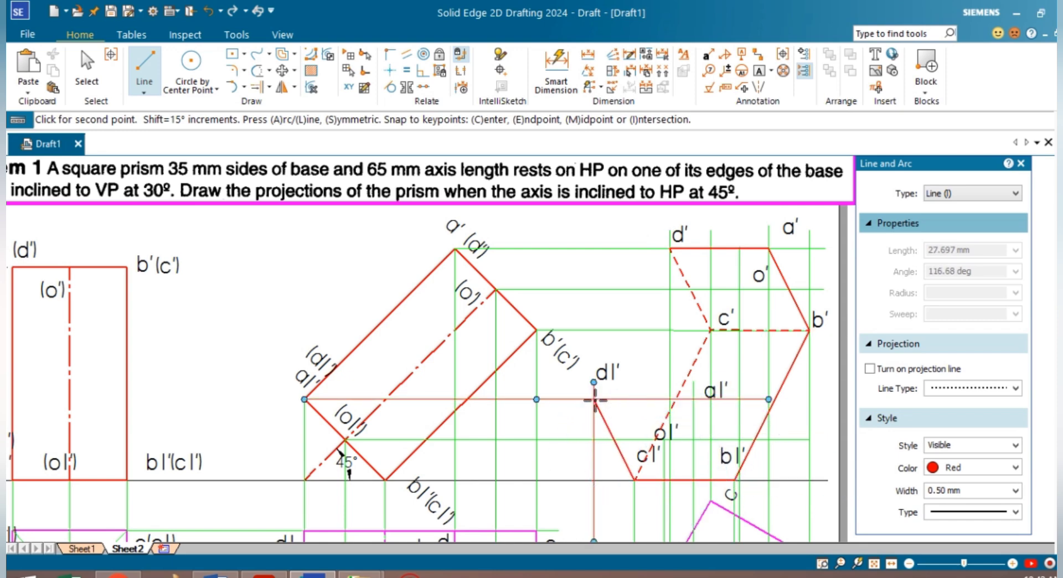
pyautogui.click(710, 399)
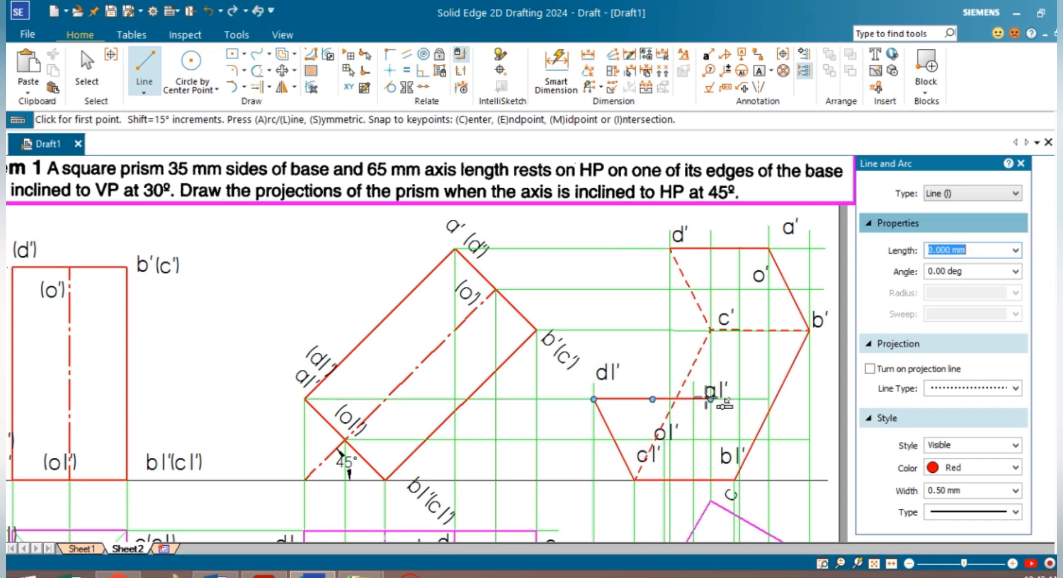
pyautogui.click(710, 398)
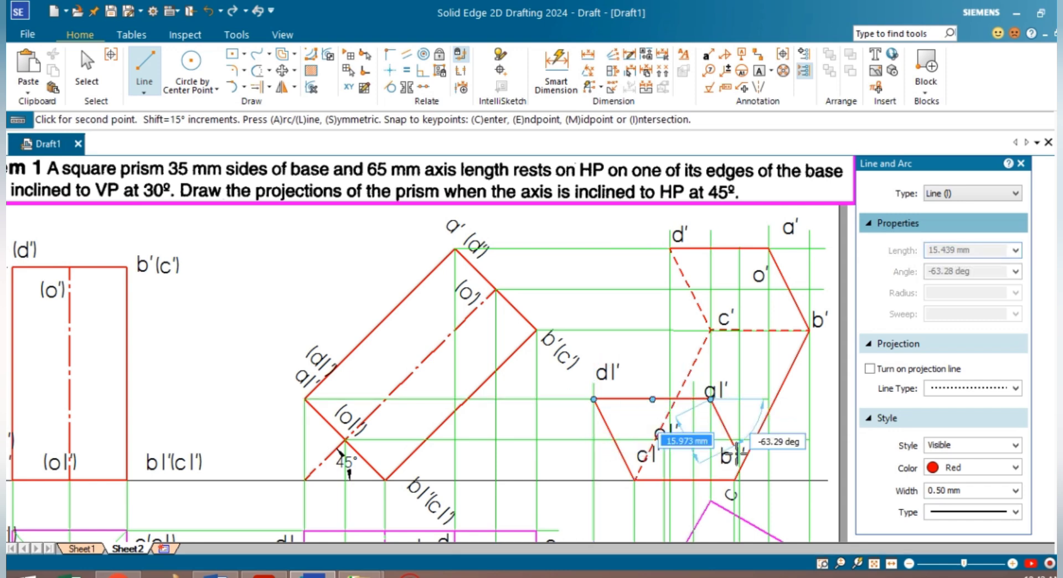
pyautogui.click(734, 480)
# Draw the visible long edges a1'a' and d1'd' of the final front view.
pyautogui.click(711, 398)
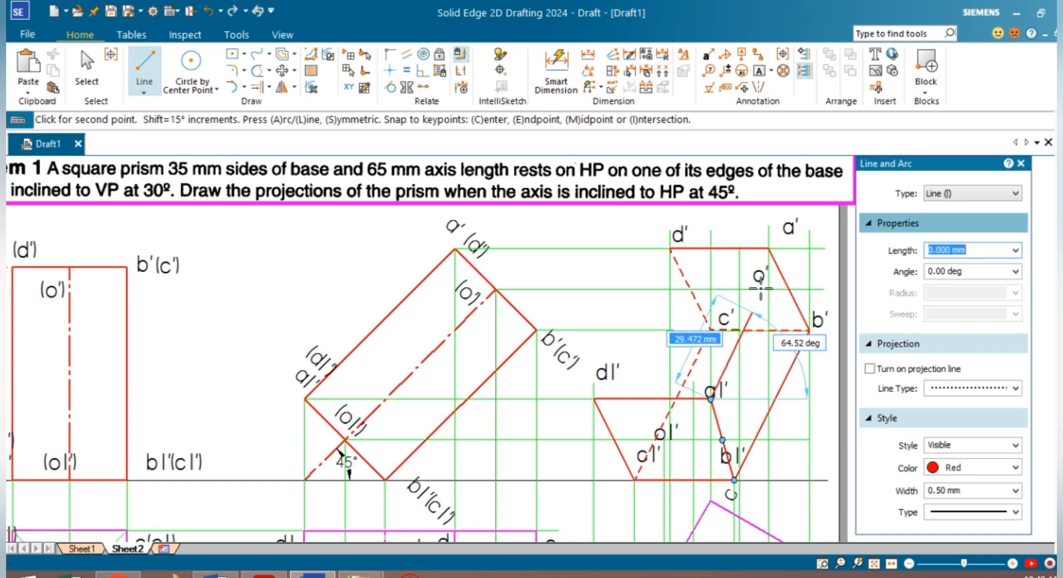
pyautogui.click(768, 250)
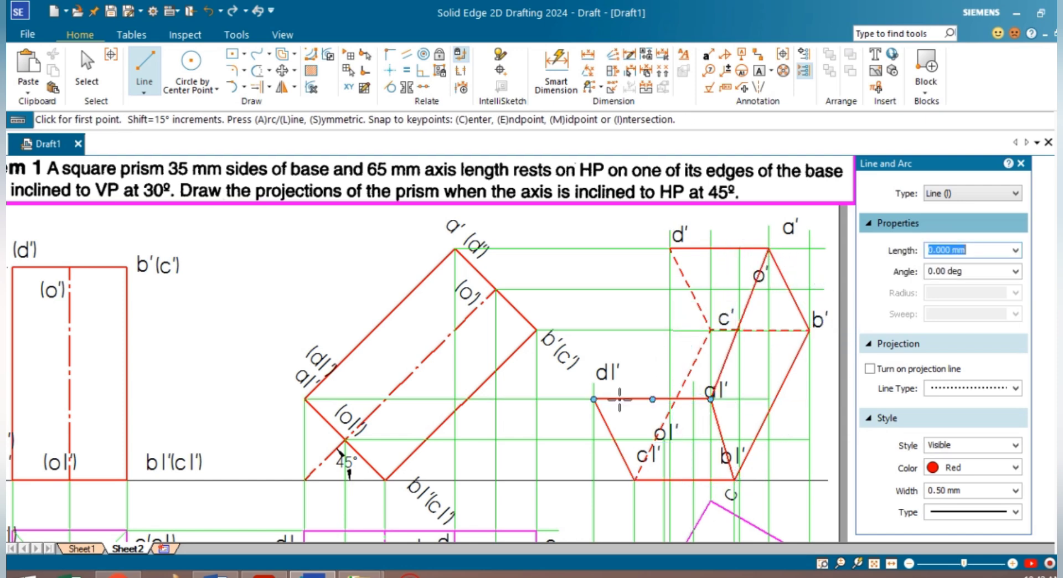
pyautogui.click(593, 398)
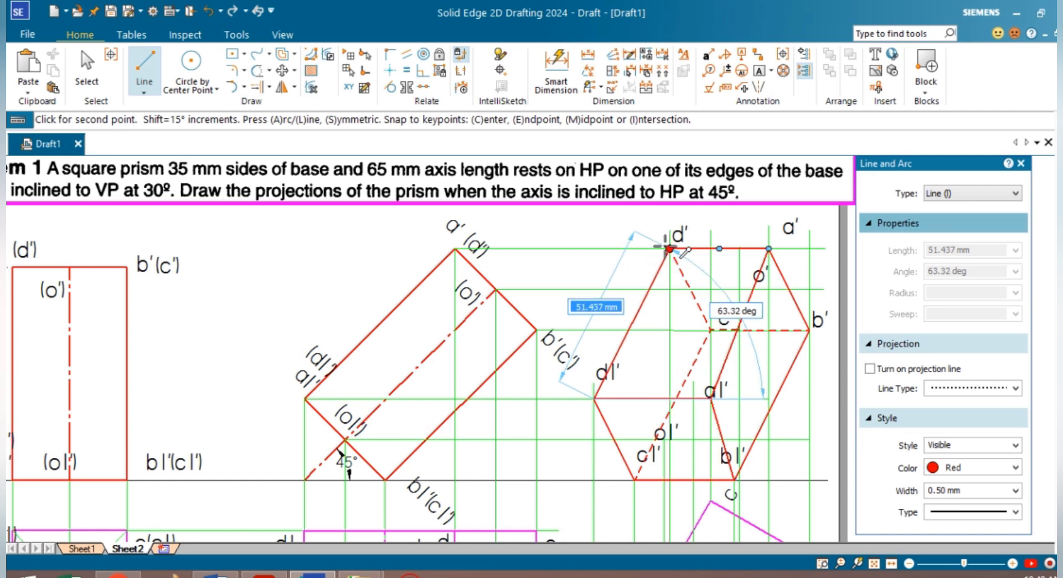
pyautogui.click(669, 248)
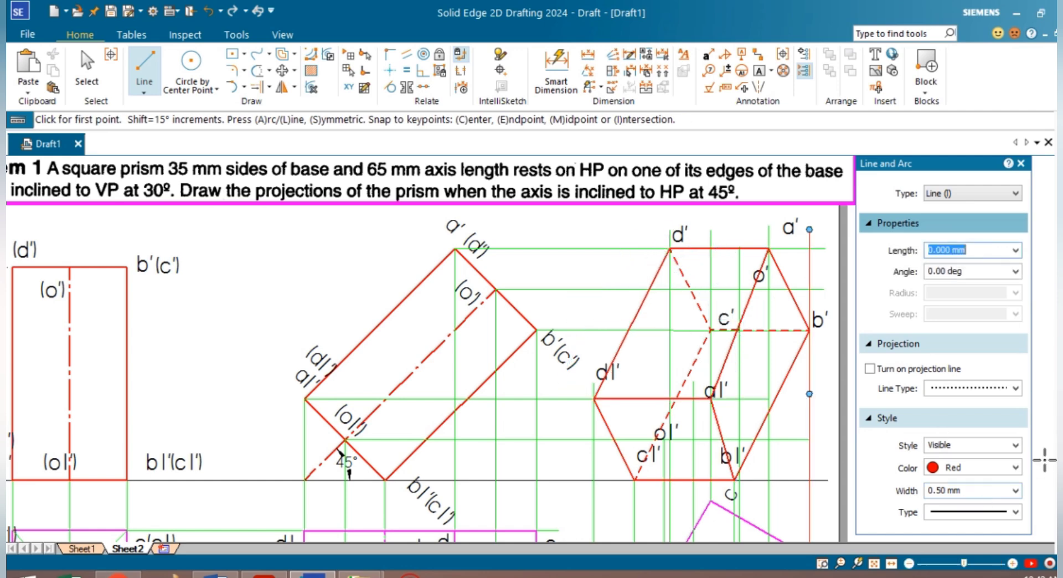
# Draw the prism's axis from o1' to o' in the final front view as a magenta line.
pyautogui.click(1016, 467)
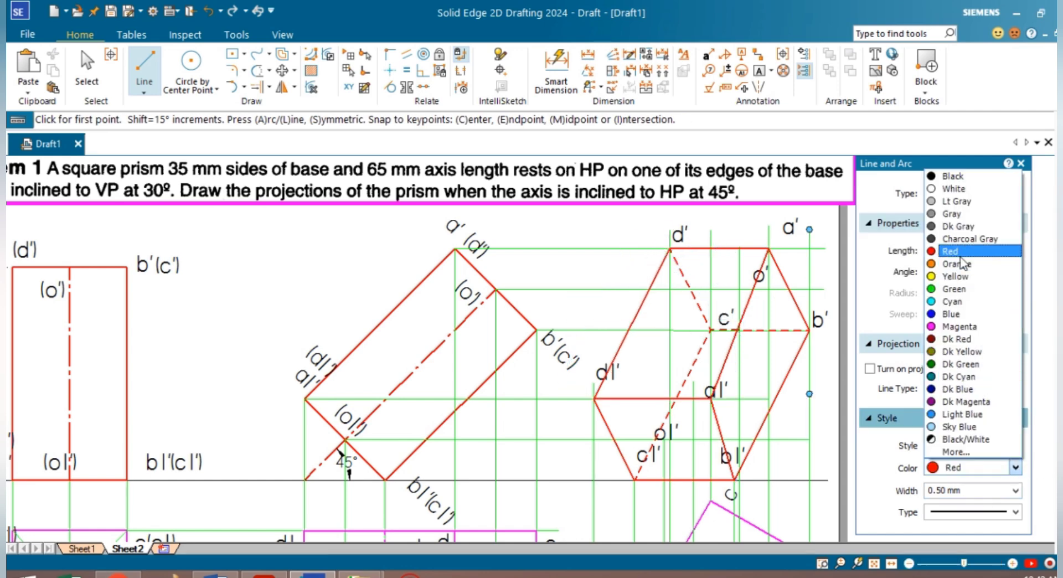
pyautogui.click(950, 330)
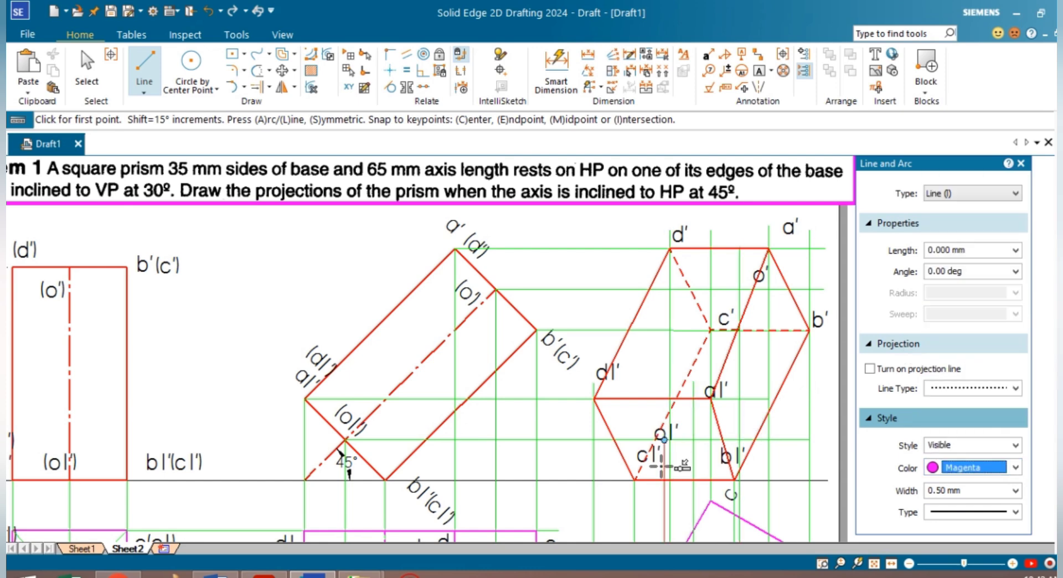
pyautogui.click(663, 439)
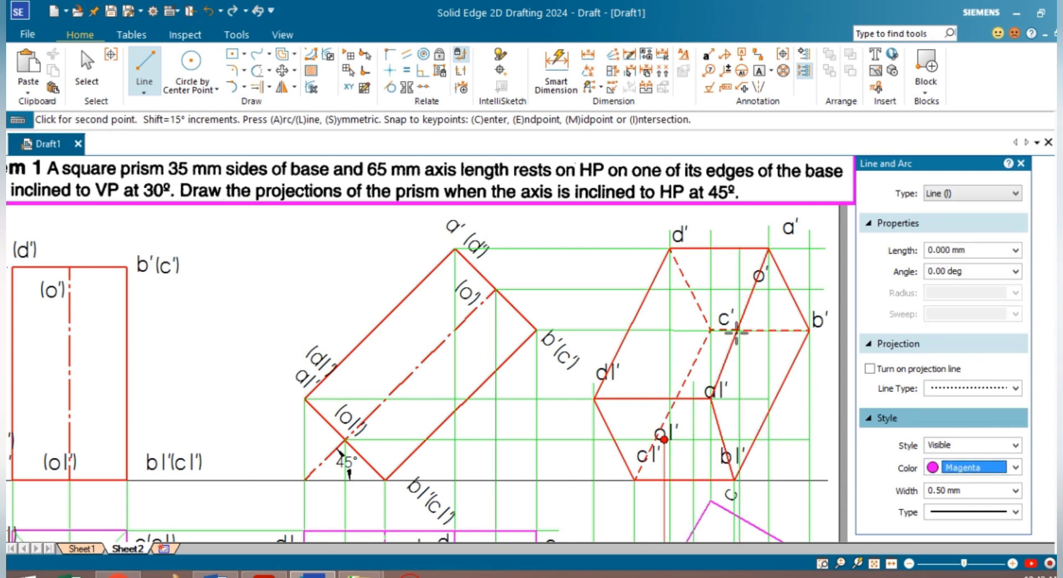
pyautogui.click(740, 287)
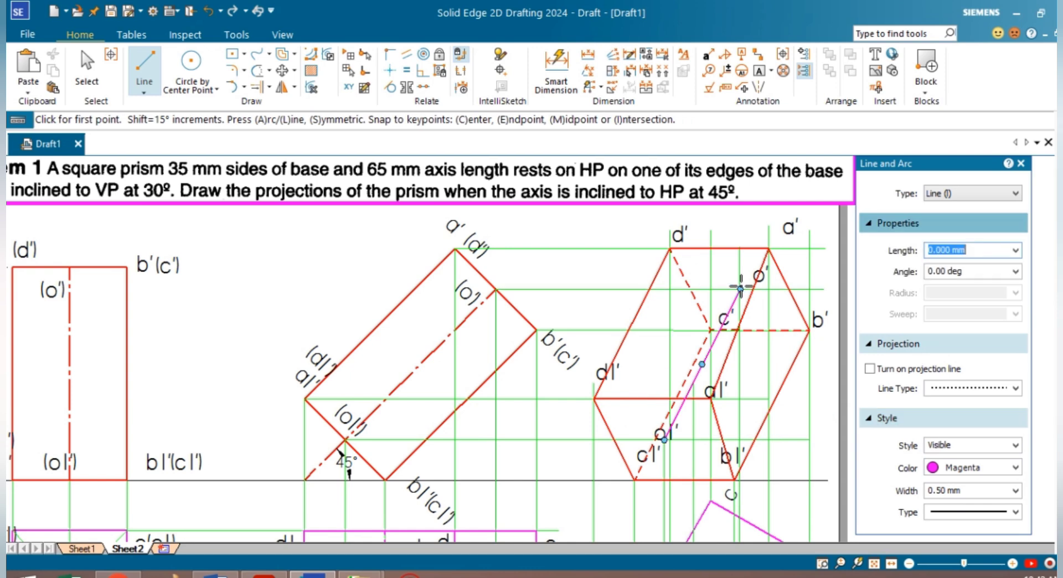
pyautogui.click(874, 564)
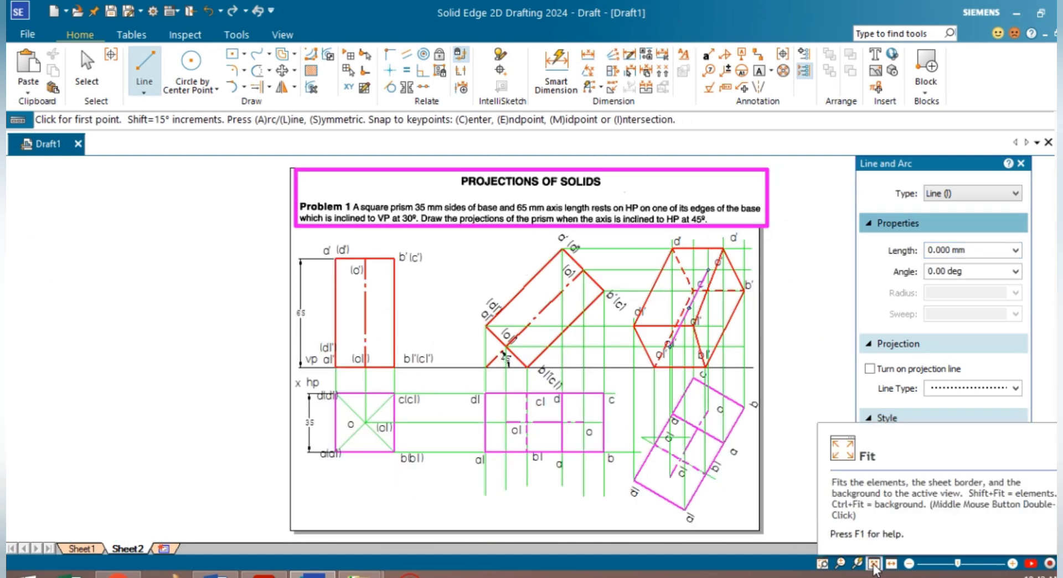